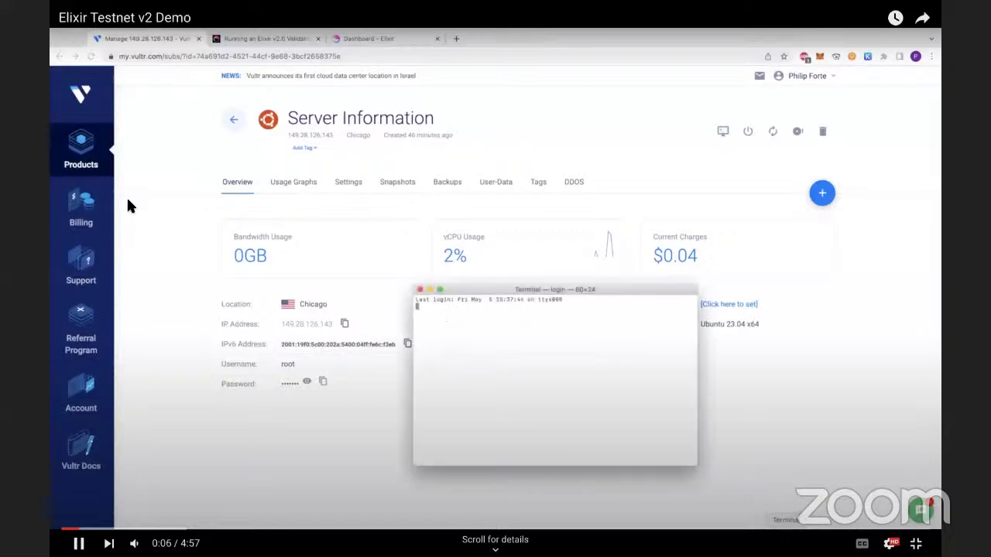
# Start an SSH connection as root to the VPS, using the IP address copied from its server details.
pyautogui.write('ssh')
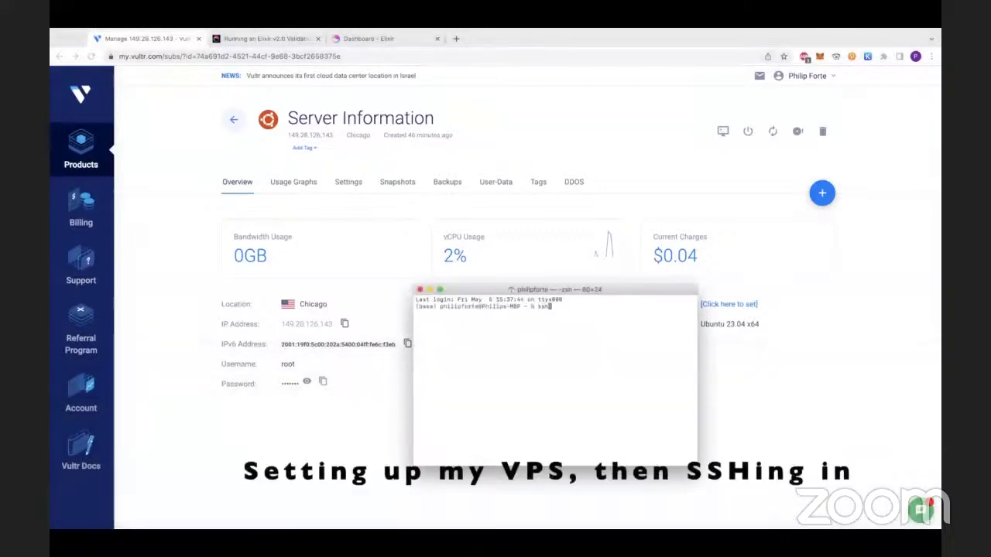
pyautogui.write(' root@')
pyautogui.click(345, 324)
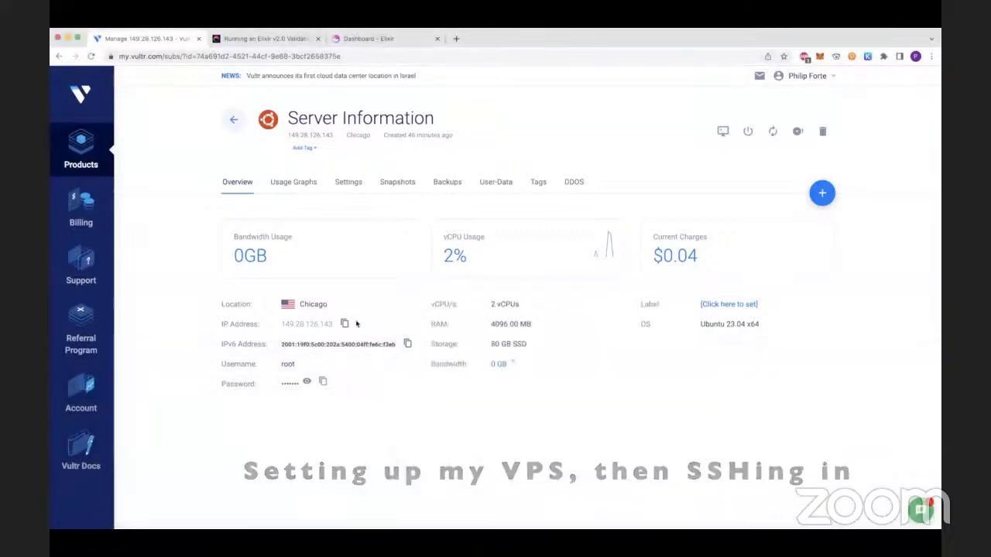
pyautogui.press('super+Tab')
pyautogui.press('super+v')
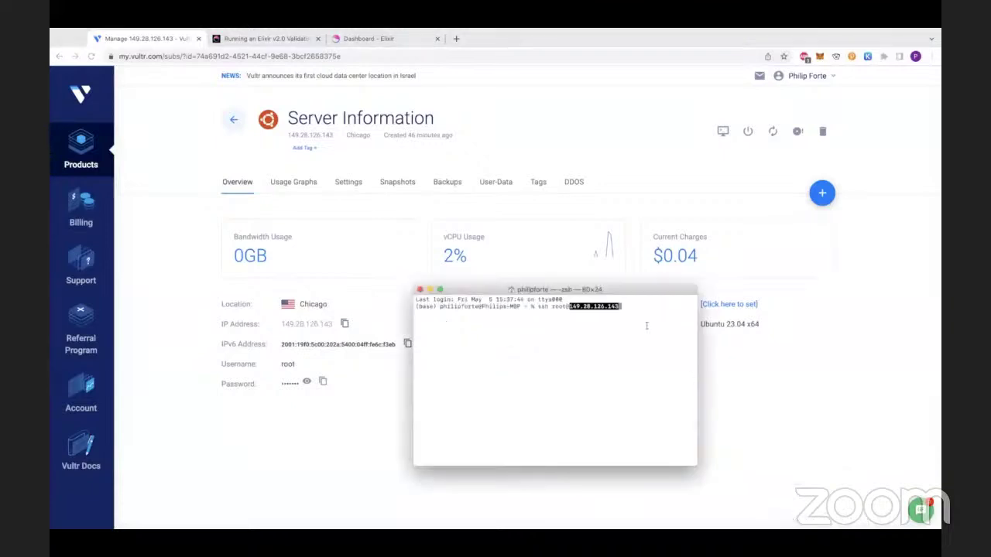
pyautogui.press('Return')
# Copy the server's root password from the Vultr page and log in with it at the terminal's password prompt.
pyautogui.click(337, 359)
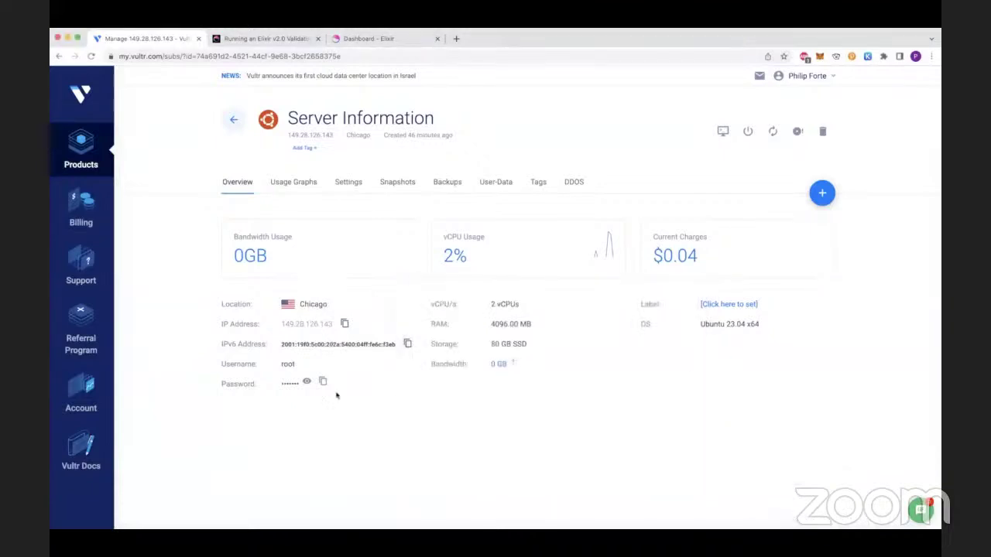
pyautogui.press('super+Tab')
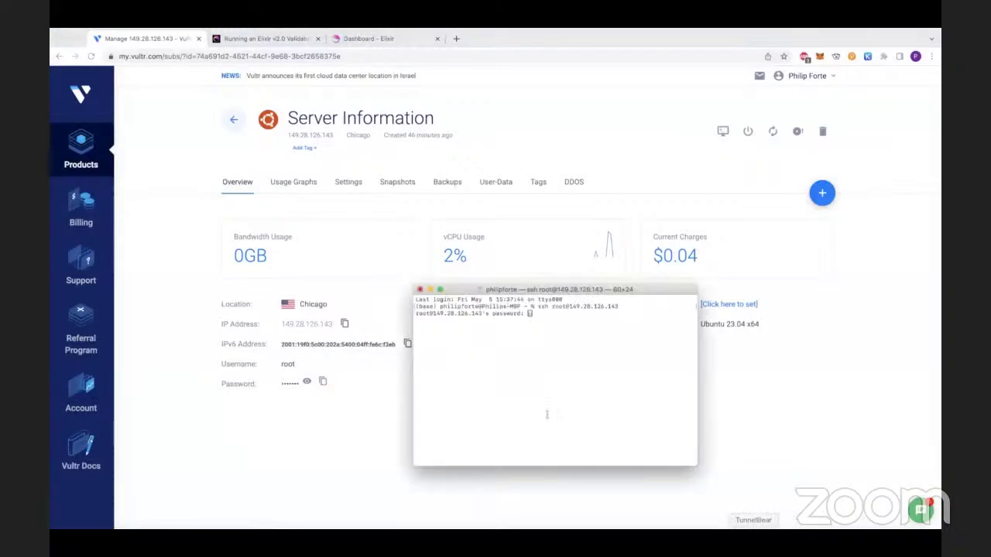
pyautogui.press('super+v')
pyautogui.press('Return')
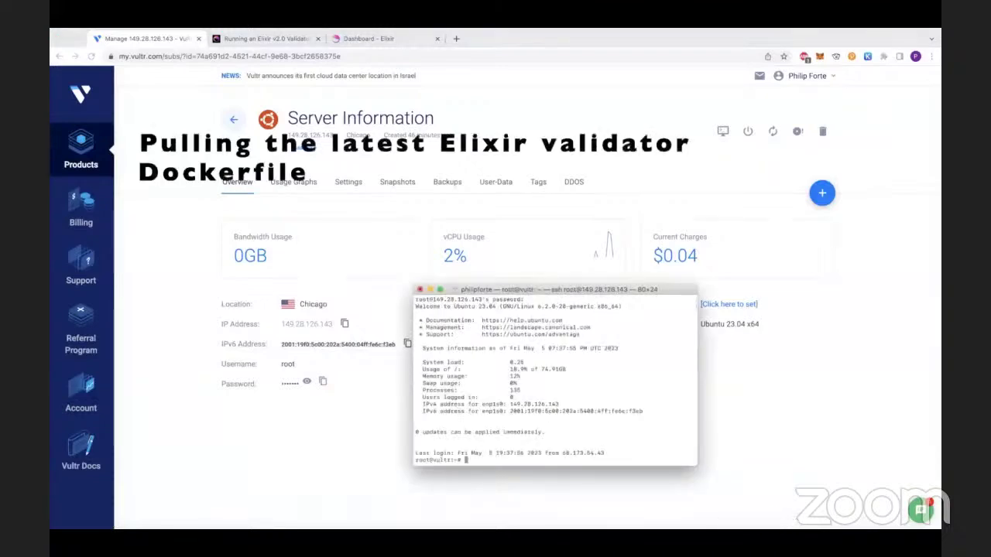
pyautogui.write('wget')
pyautogui.click(260, 40)
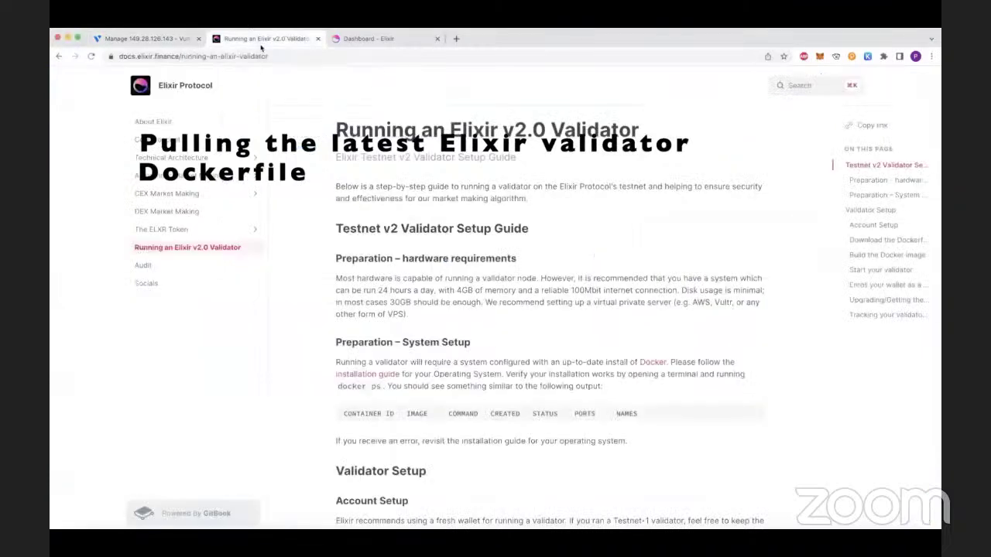
pyautogui.scroll(-5, 457, 337)
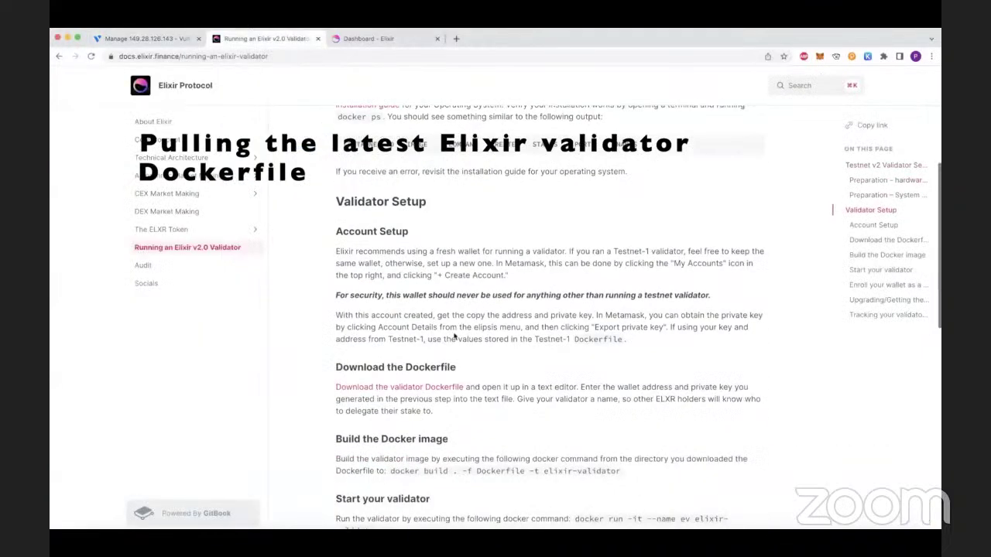
pyautogui.rightClick(393, 387)
pyautogui.click(433, 436)
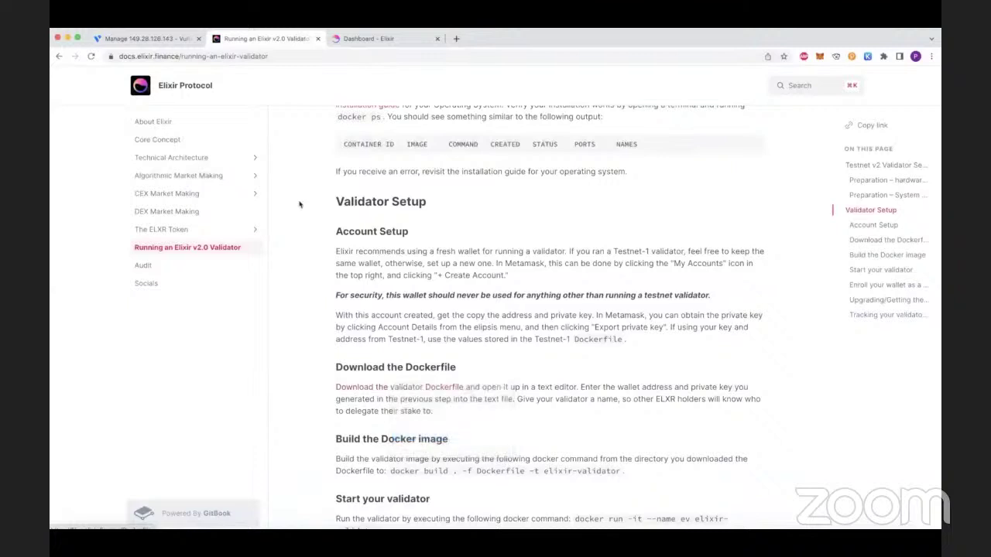
pyautogui.click(147, 37)
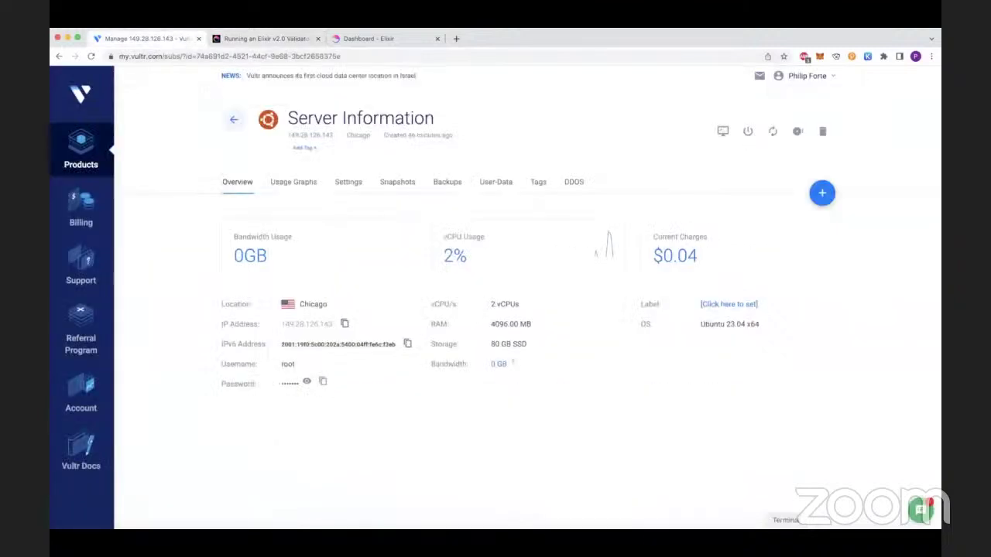
pyautogui.press('super+Tab')
pyautogui.press('super+v')
pyautogui.press('Return')
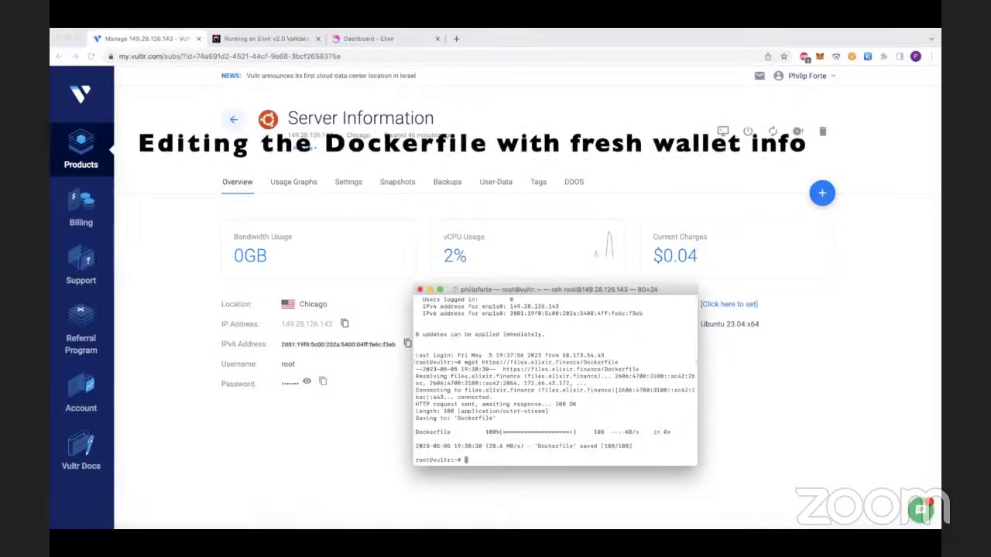
# List the home directory's files and open Dockerfile in nano.
pyautogui.write('ls')
pyautogui.press('Return')
pyautogui.write('nano')
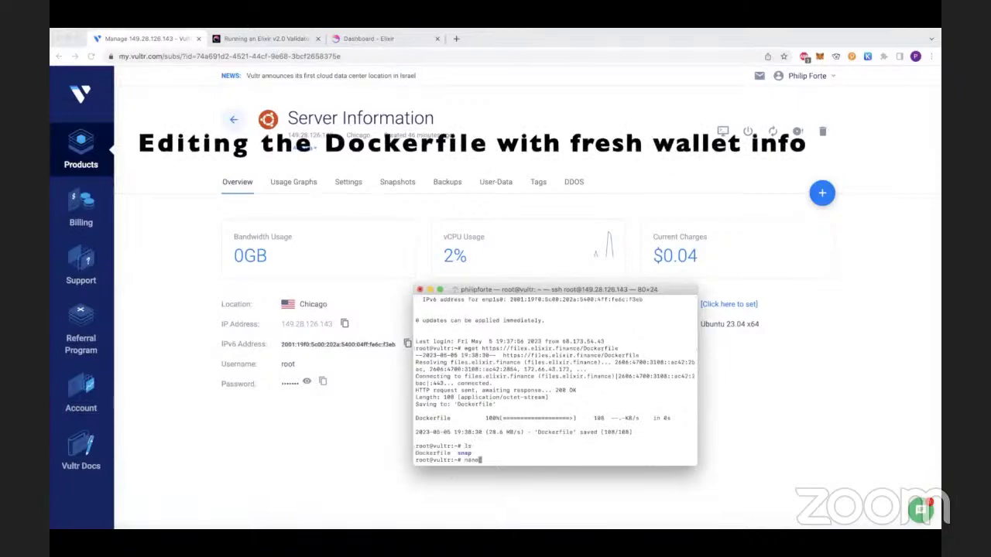
pyautogui.write(' Dockerfile')
pyautogui.press('Return')
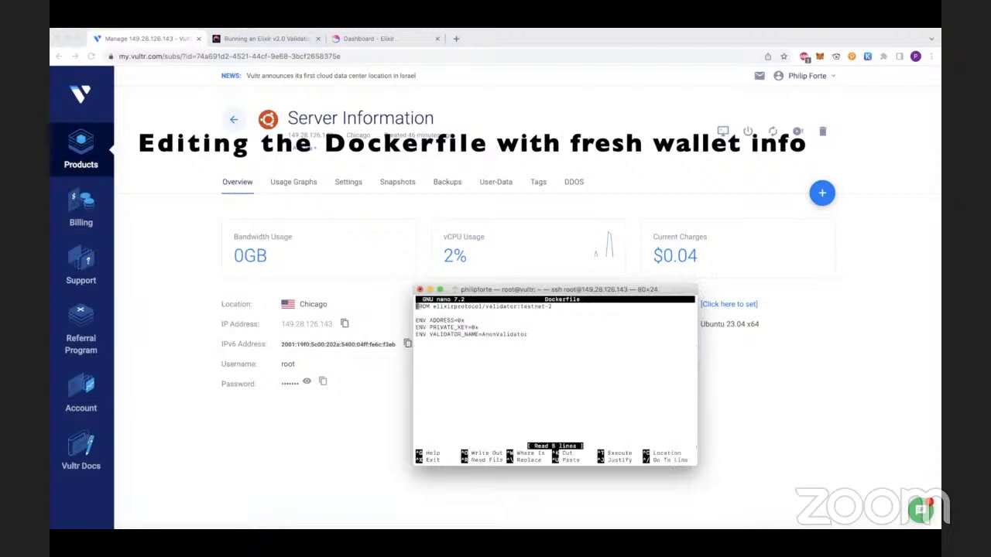
# Replace the ADDRESS placeholder in the Dockerfile with the TestnetAcct_v2 wallet address copied from MetaMask.
pyautogui.press('Down')
pyautogui.press('Left')
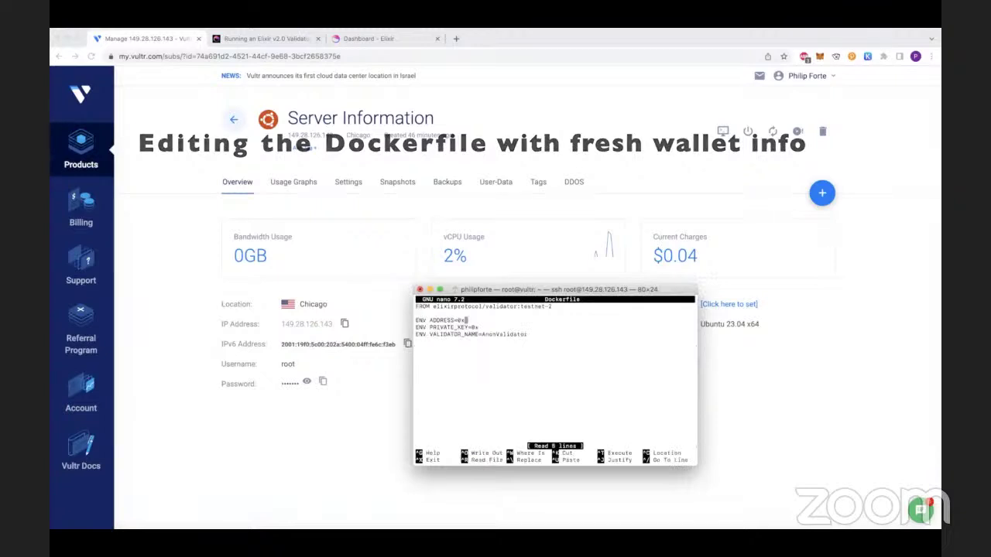
pyautogui.click(819, 57)
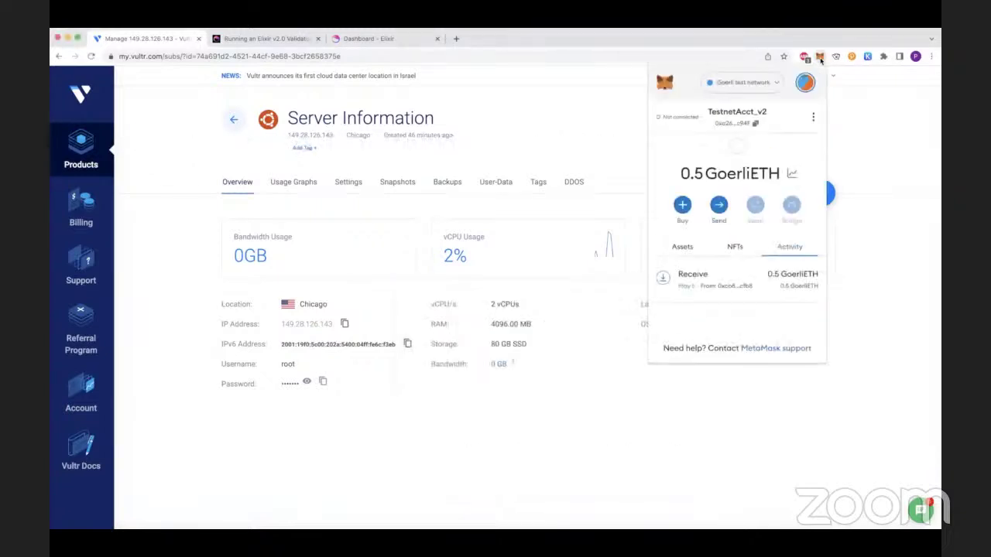
pyautogui.click(756, 125)
pyautogui.click(786, 521)
pyautogui.press('BackSpace')
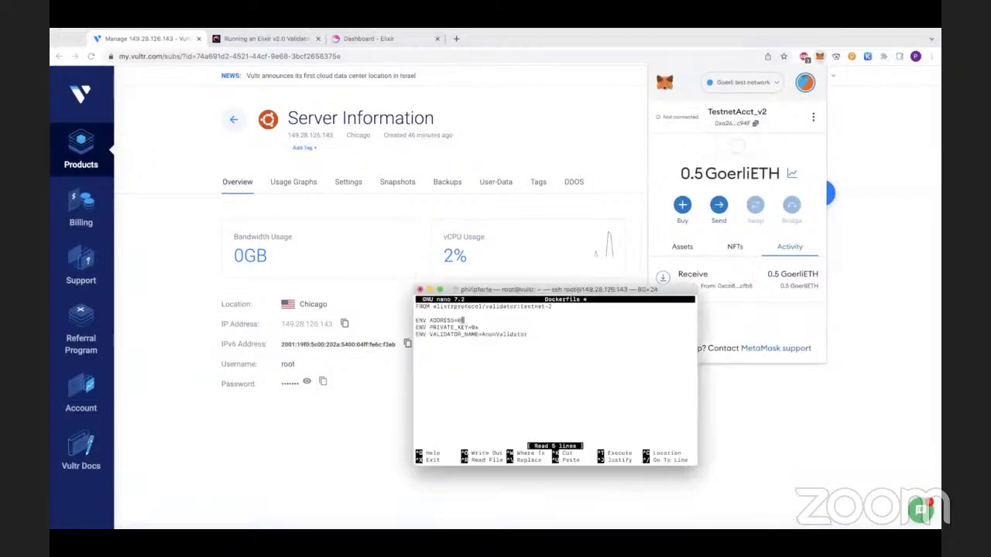
pyautogui.press('super+v')
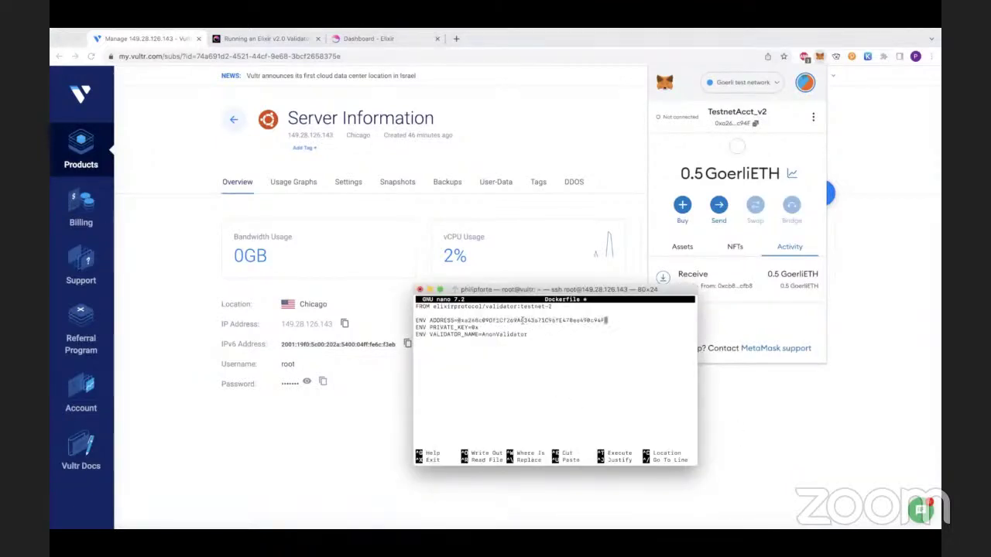
# Clear the PRIVATE_KEY placeholder in the Dockerfile and reveal TestnetAcct_v2's private key in MetaMask by entering the wallet password.
pyautogui.press('Down')
pyautogui.press('BackSpace')
pyautogui.press('BackSpace')
pyautogui.click(781, 96)
pyautogui.click(813, 117)
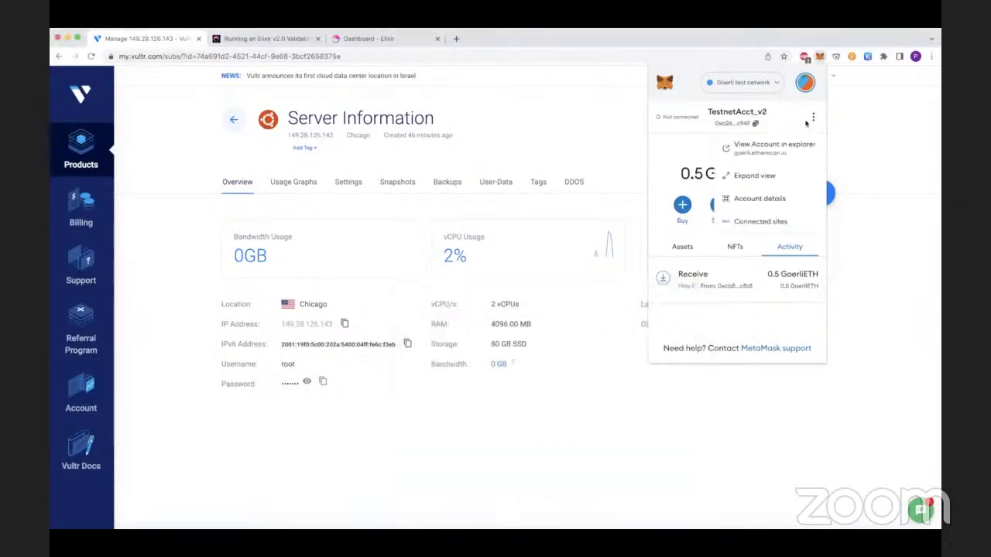
pyautogui.click(764, 198)
pyautogui.click(742, 301)
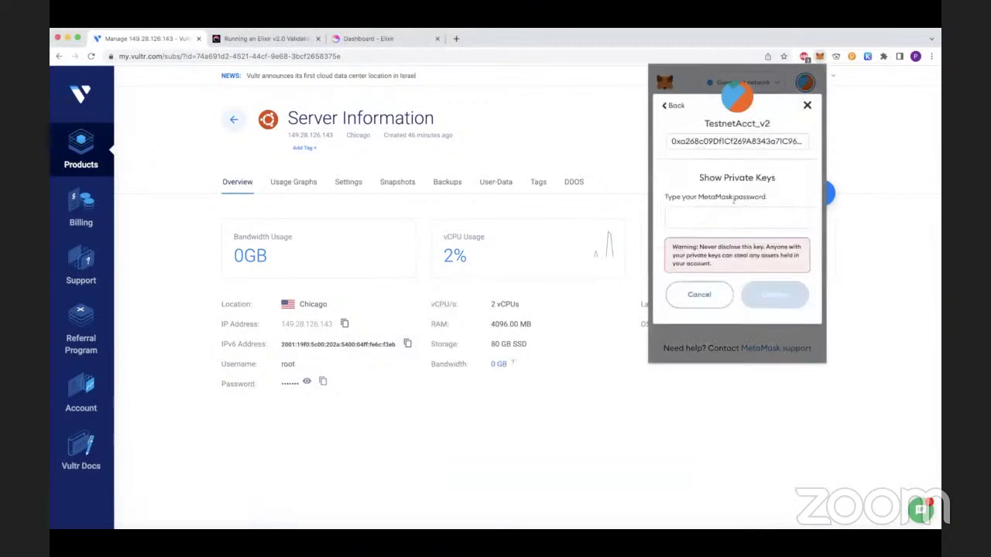
pyautogui.write('*******')
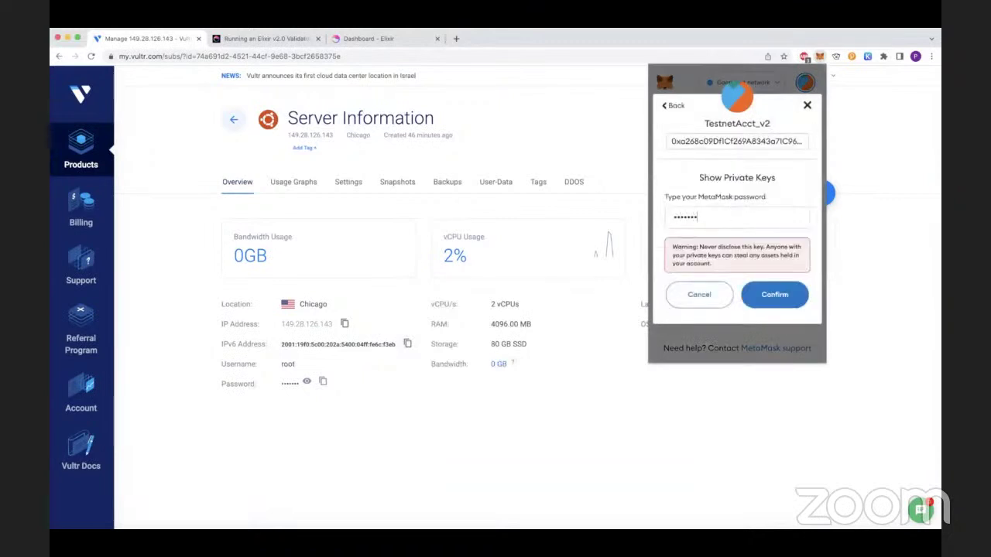
pyautogui.click(771, 296)
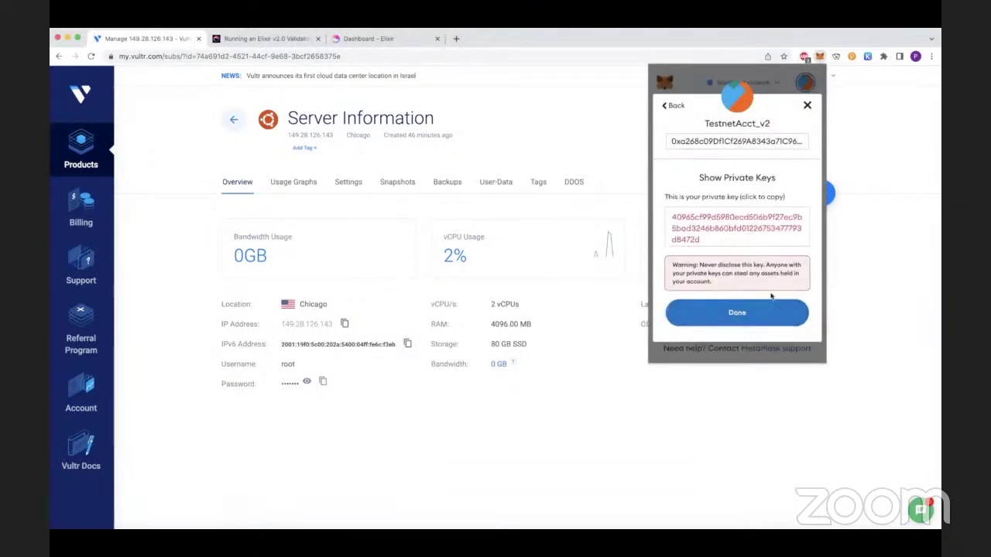
# Copy the revealed private key from MetaMask and paste it as the PRIVATE_KEY value in the Dockerfile.
pyautogui.click(708, 224)
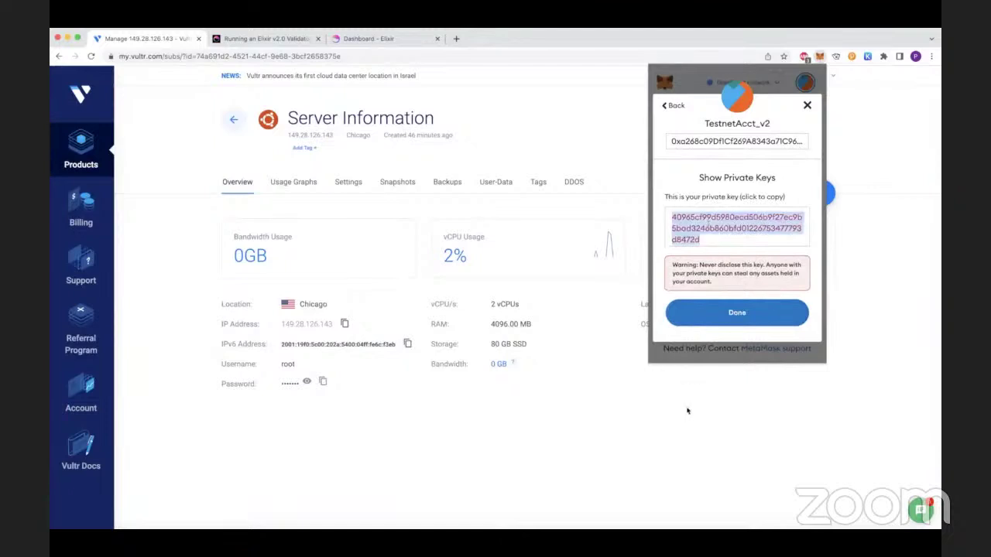
pyautogui.press('super+Tab')
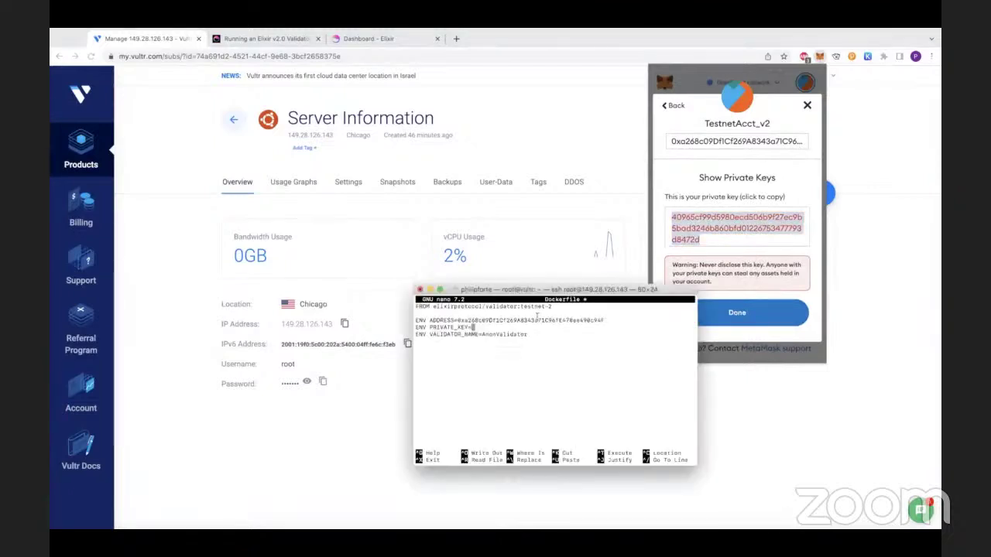
pyautogui.press('super+v')
# Replace the VALIDATOR_NAME value in the Dockerfile with ElixirDemoValidator.
pyautogui.press('Down')
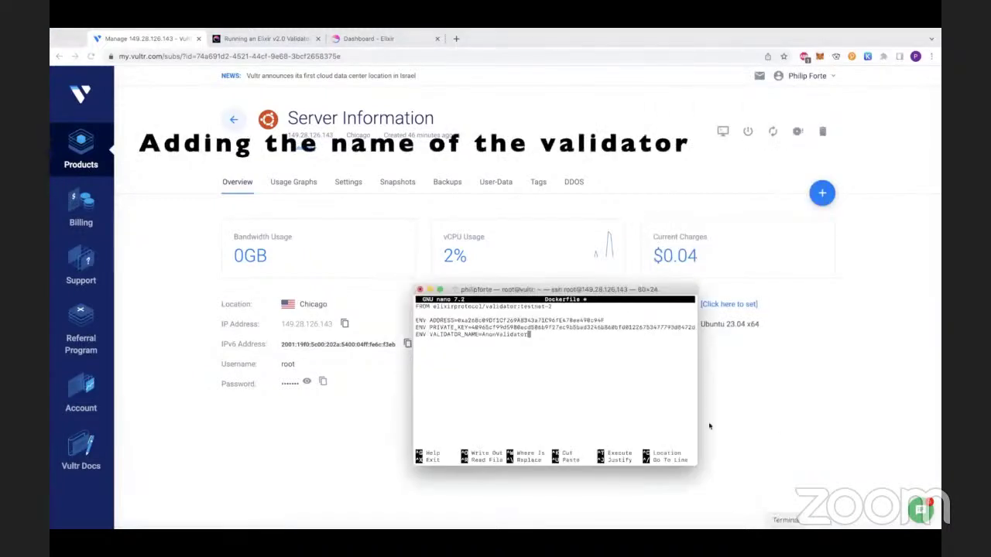
pyautogui.press('BackSpace')
pyautogui.press('BackSpace')
pyautogui.press('BackSpace')
pyautogui.press('BackSpace')
pyautogui.press('BackSpace')
pyautogui.press('BackSpace')
pyautogui.press('BackSpace')
pyautogui.press('BackSpace')
pyautogui.press('BackSpace')
pyautogui.press('BackSpace')
pyautogui.press('BackSpace')
pyautogui.press('BackSpace')
pyautogui.press('BackSpace')
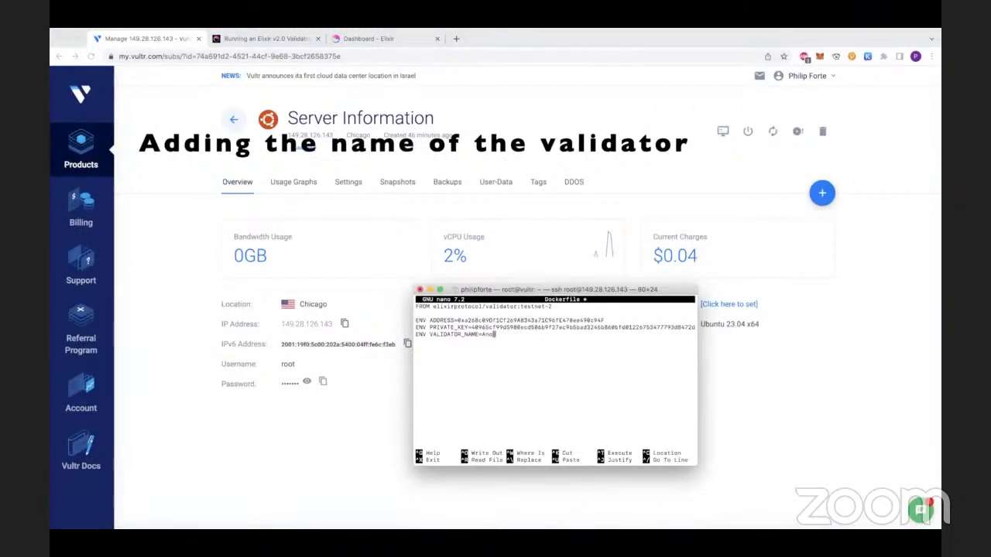
pyautogui.write('ElixirDemoValidator')
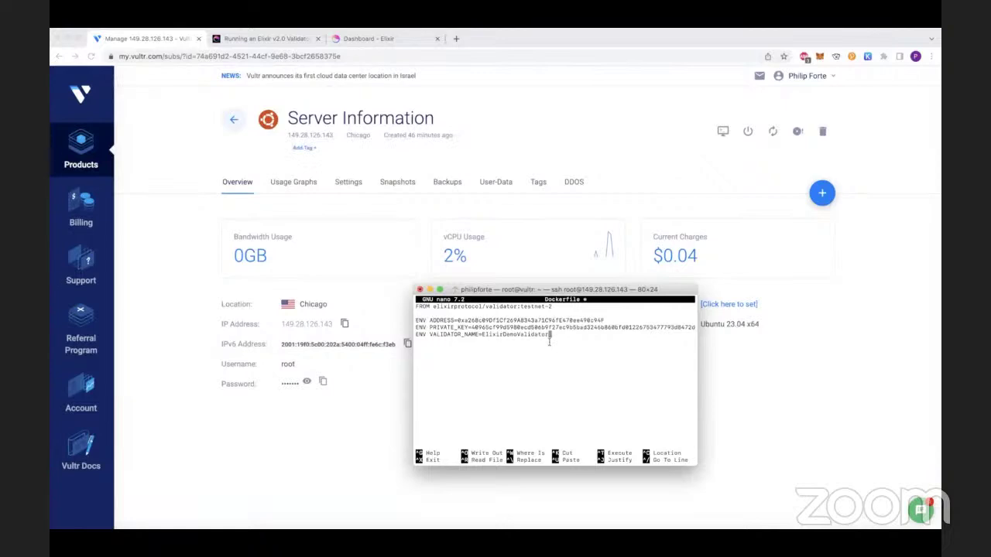
# Save the Dockerfile under its existing name and exit nano.
pyautogui.hotkey('ctrl', 'o')
pyautogui.press('Return')
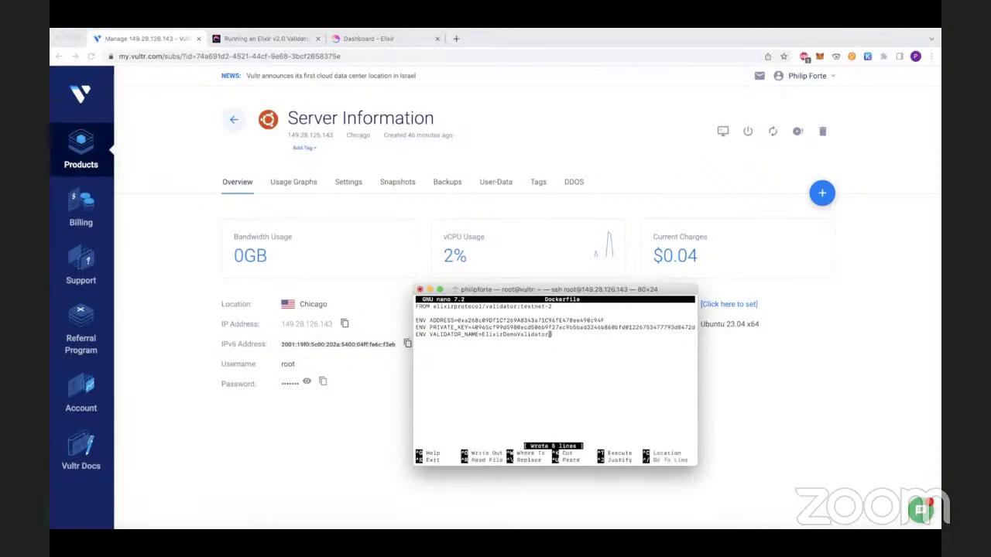
pyautogui.hotkey('ctrl', 'x')
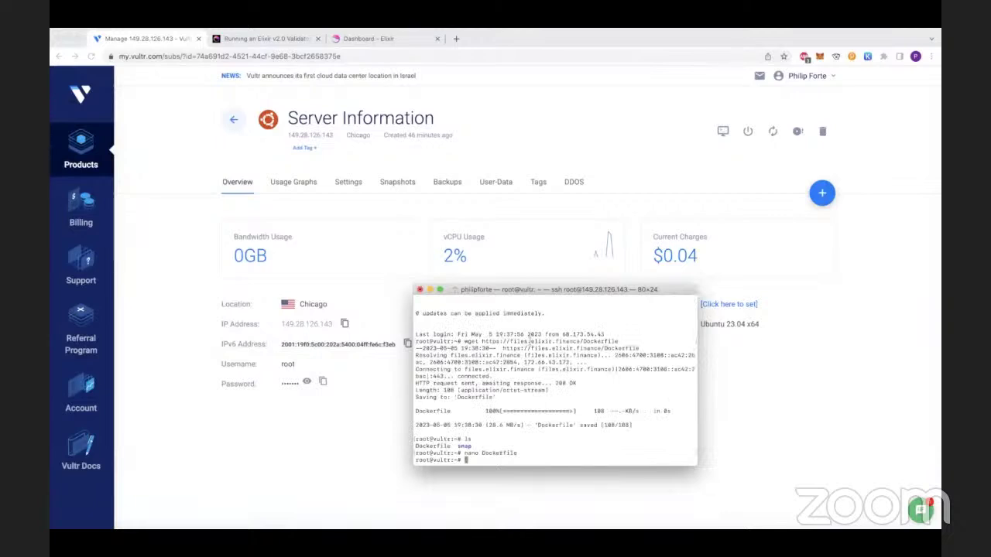
# Build the validator image with "docker build . -f Dockerfile -t elixir-validator".
pyautogui.write('docker ')
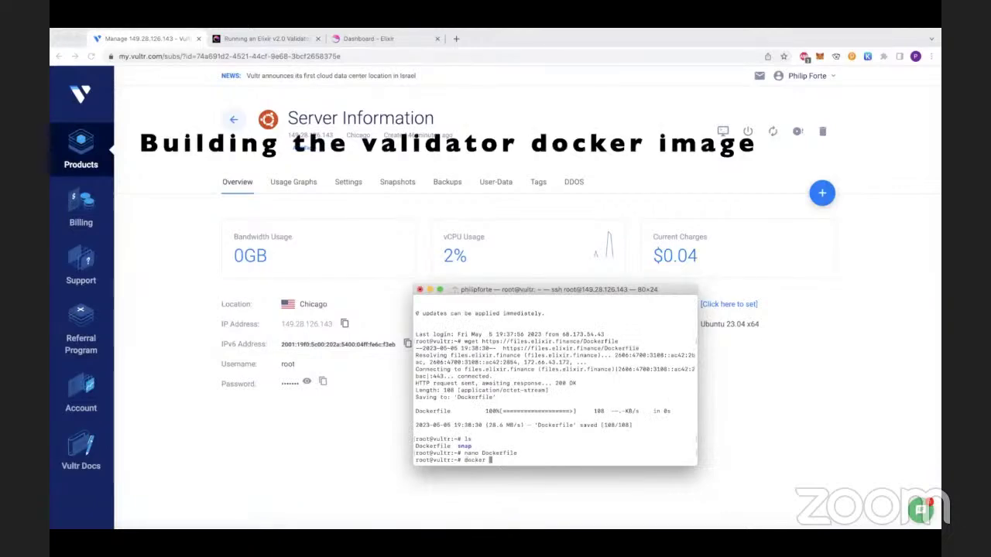
pyautogui.write('build')
pyautogui.write(' . -t Docke')
pyautogui.write('rfile ')
pyautogui.write('-t eli')
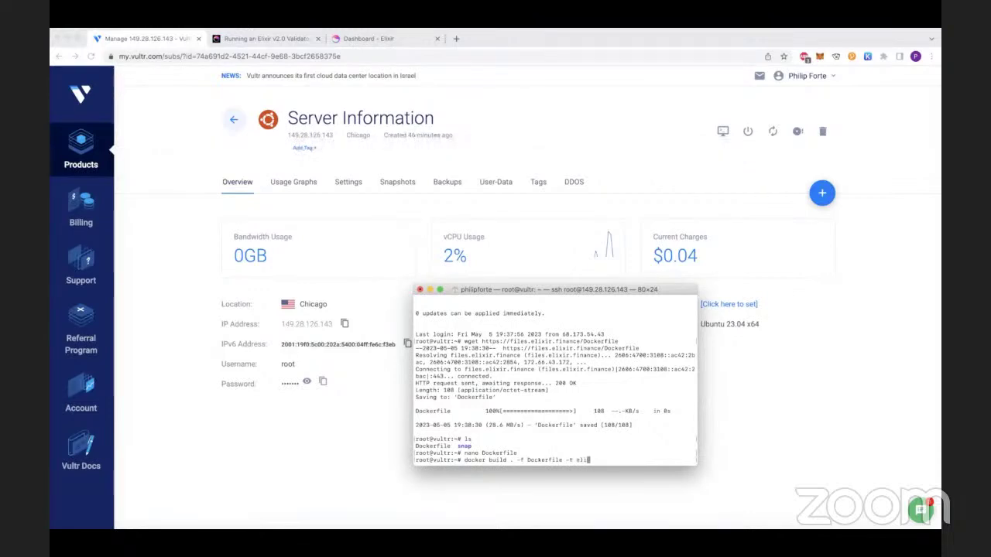
pyautogui.write('xir-validator')
pyautogui.press('Return')
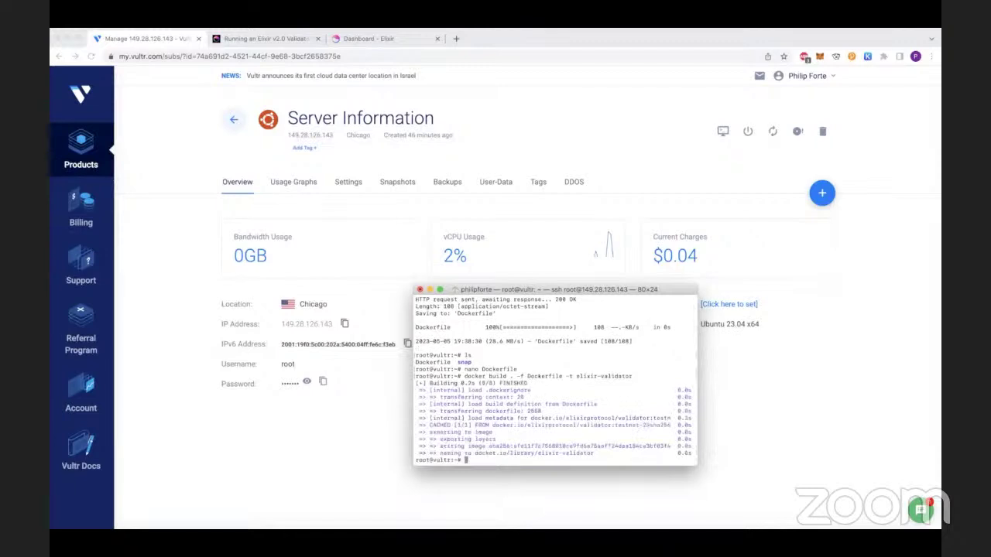
# Start the validator container with "docker run -it --name ev elixir-validator" and reposition the terminal window over the server page.
pyautogui.write('docker run -t ')
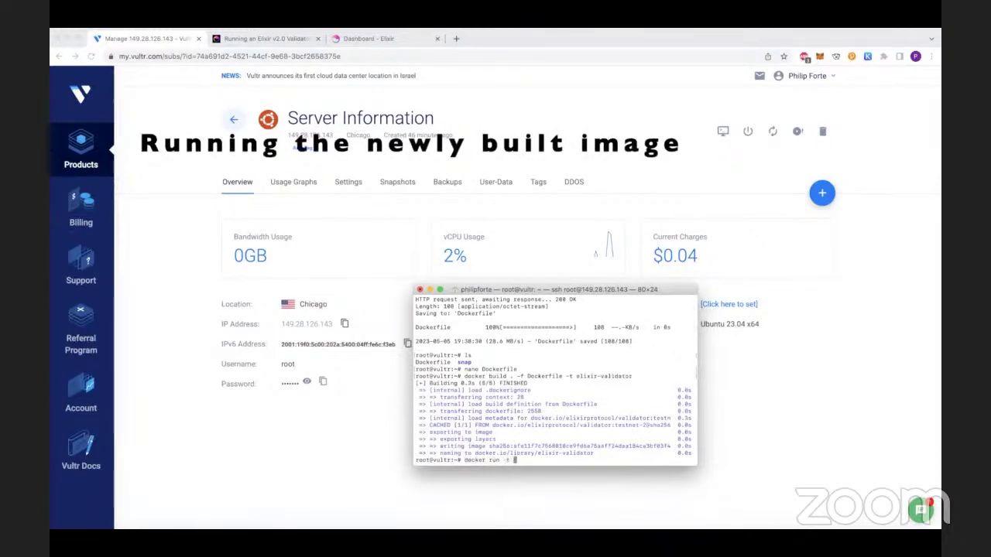
pyautogui.write('it --name ev elixir-validator')
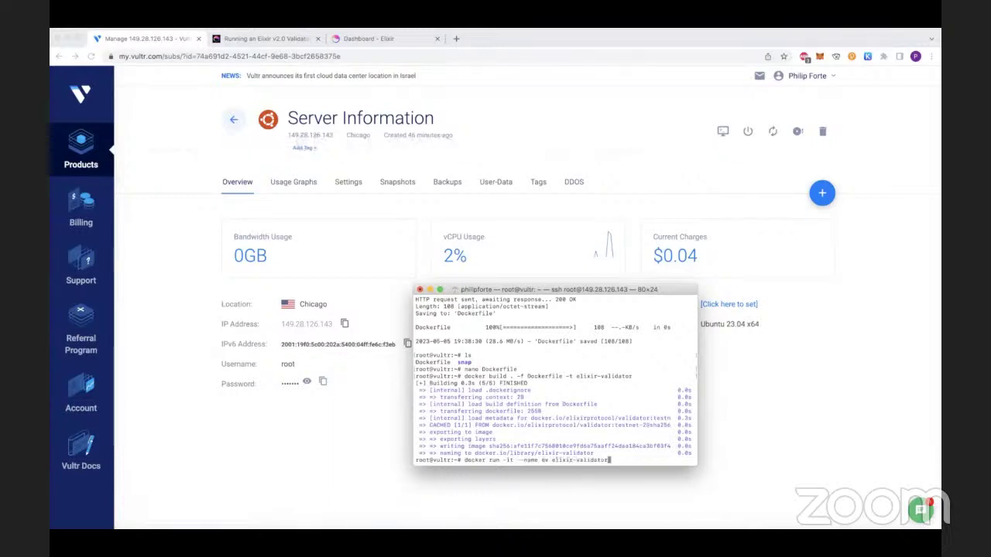
pyautogui.press('Return')
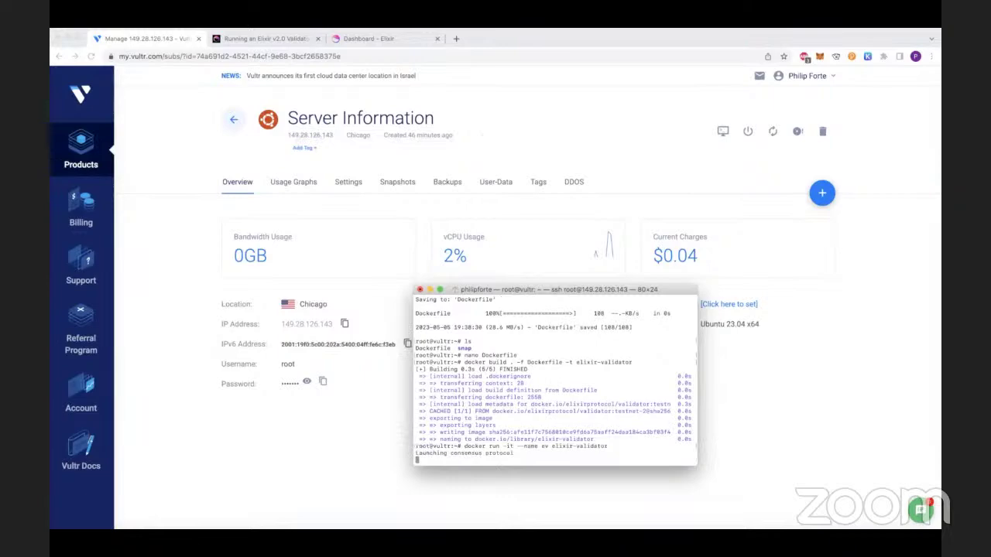
pyautogui.moveTo(496, 289); pyautogui.dragTo(366, 195)
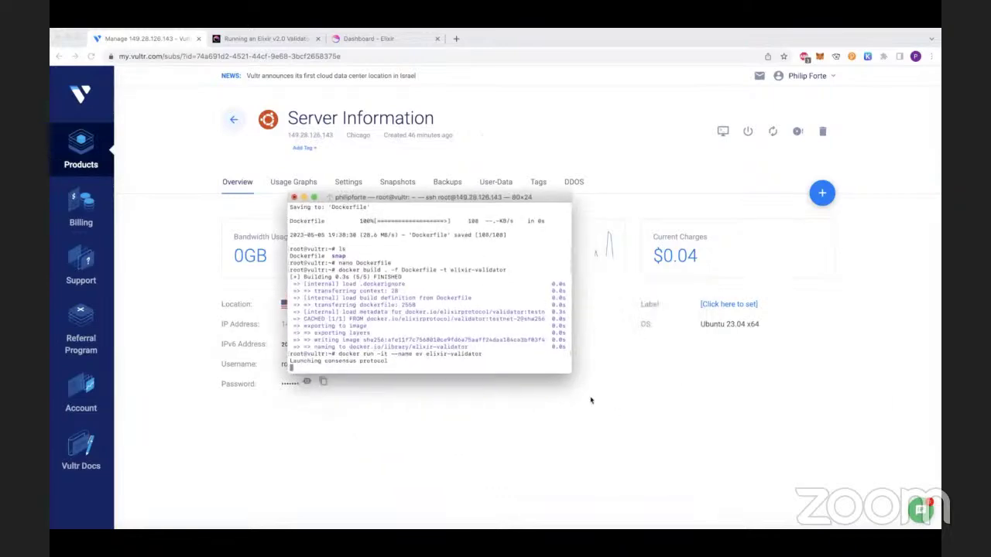
# Enlarge the terminal window and reposition it to read the validator container's startup log.
pyautogui.moveTo(571, 372); pyautogui.dragTo(922, 503)
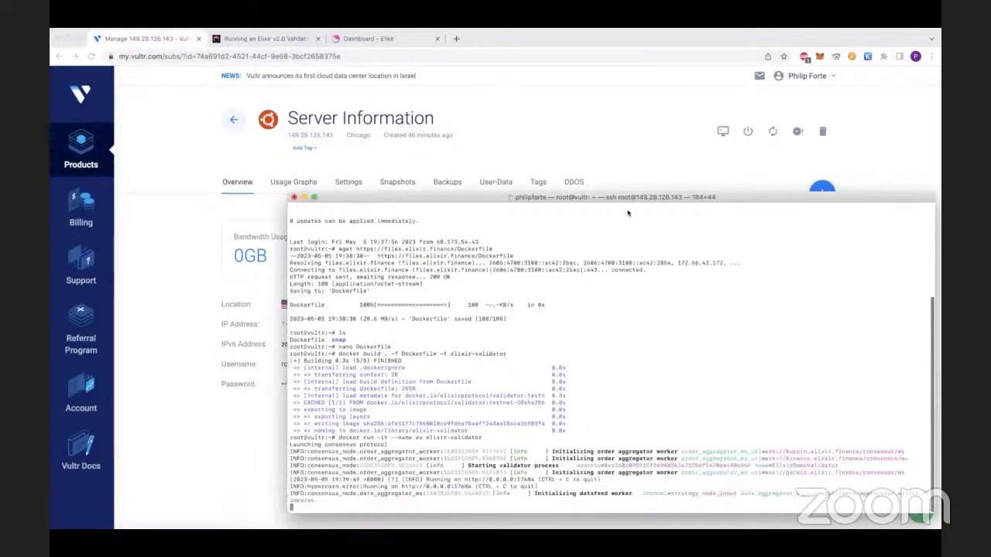
pyautogui.moveTo(564, 199); pyautogui.dragTo(465, 119)
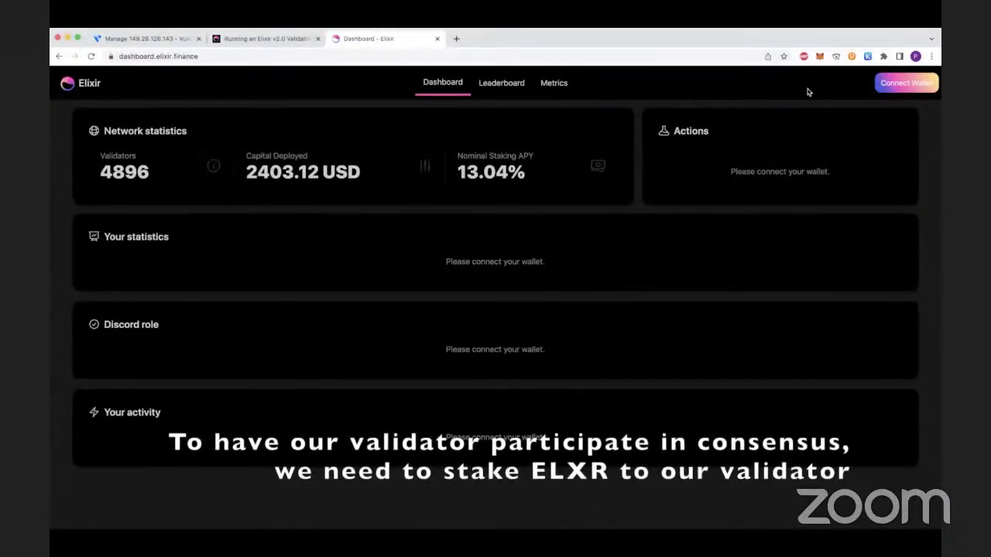
# Connect the MetaMask testnet account TestnetAcct_v2 to the Elixir dashboard and approve the connection.
pyautogui.click(905, 85)
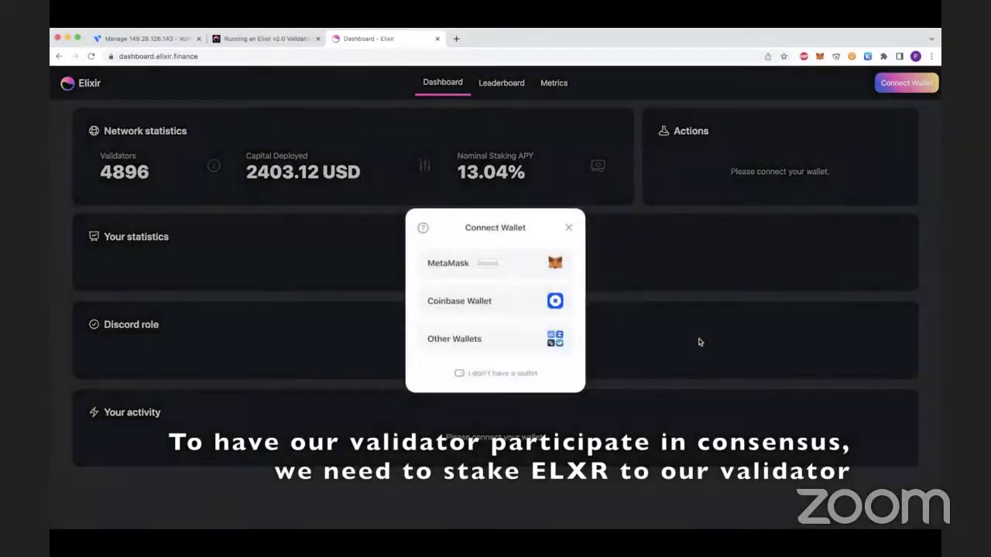
pyautogui.click(457, 271)
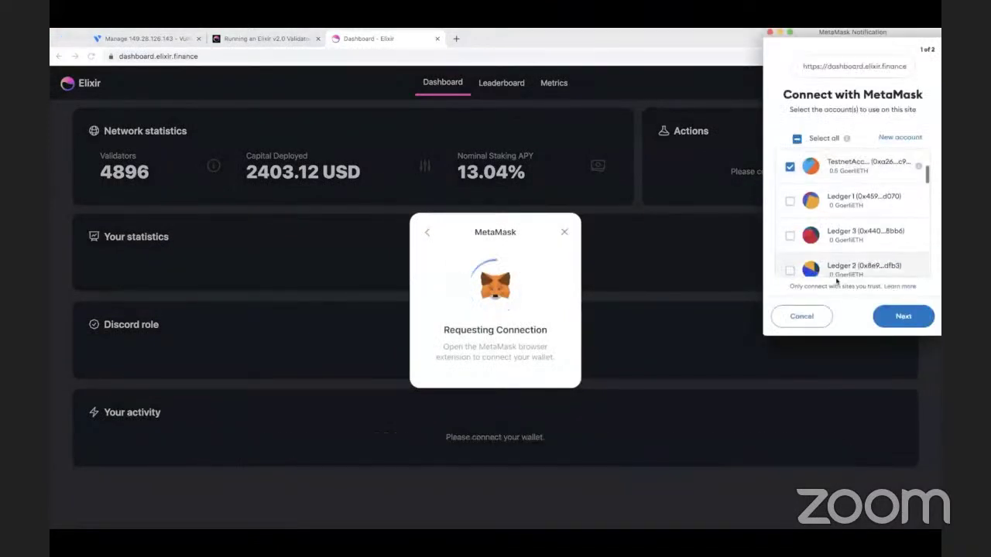
pyautogui.click(904, 316)
pyautogui.click(902, 316)
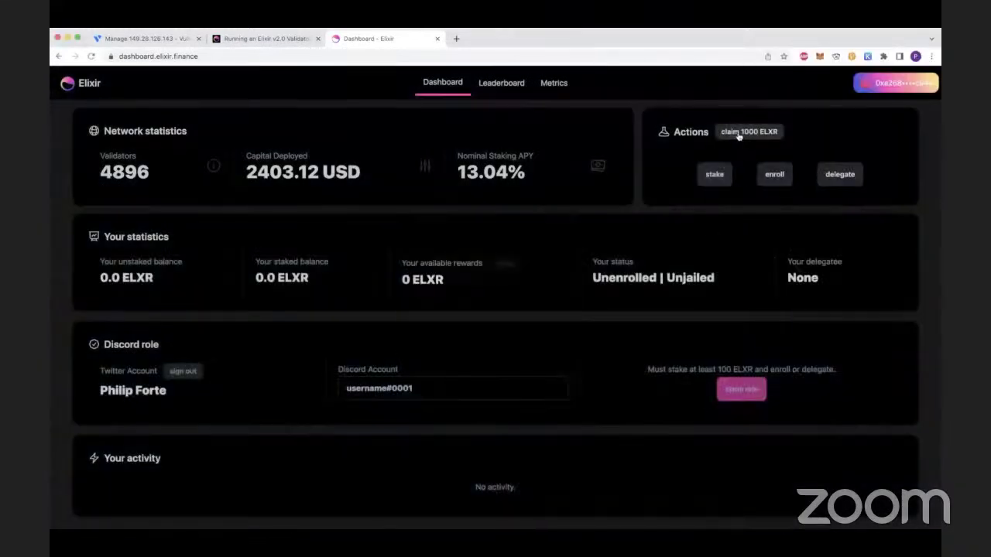
# Claim 1000 ELXR from the testnet faucet, confirming the transaction in MetaMask and checking it in the wallet's activity.
pyautogui.click(735, 136)
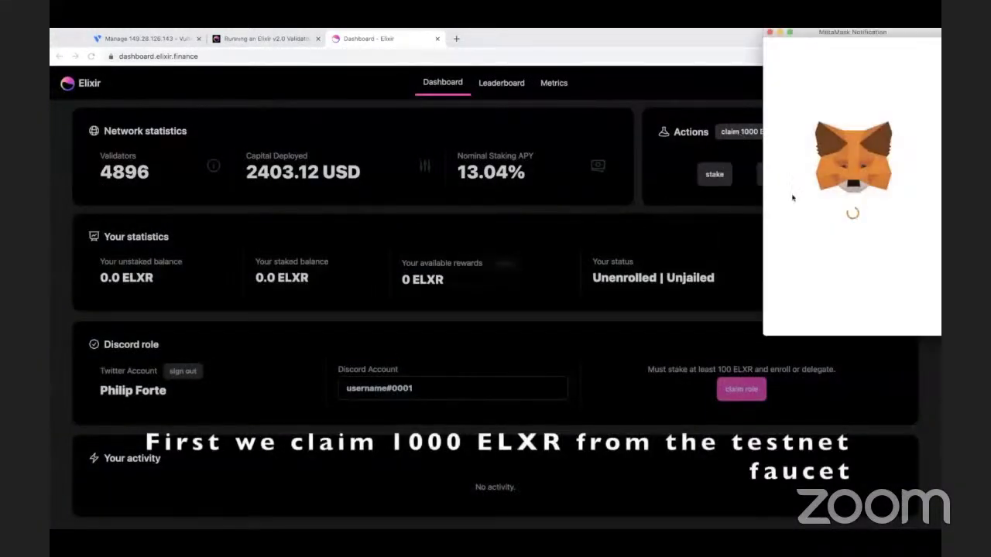
pyautogui.scroll(-3, 881, 268)
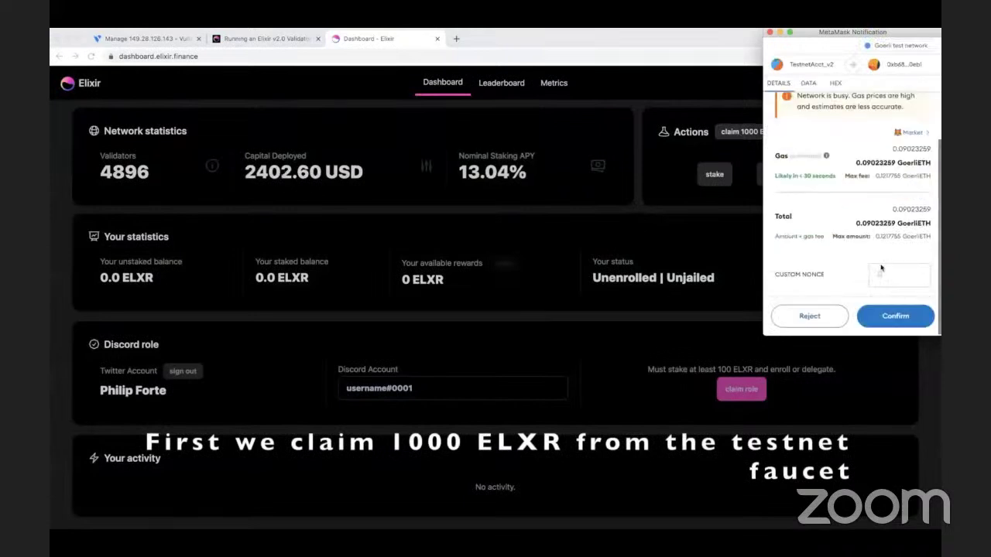
pyautogui.click(895, 317)
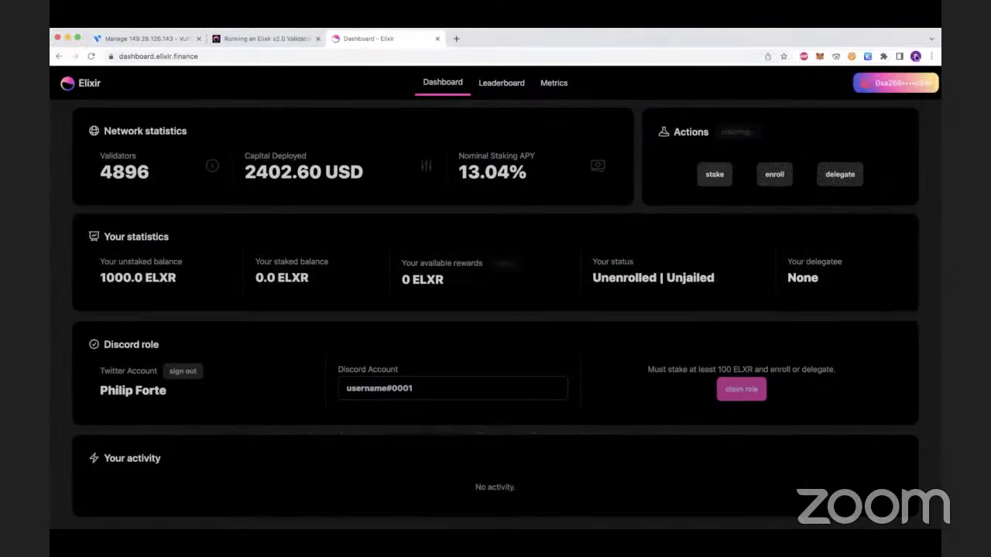
pyautogui.click(820, 57)
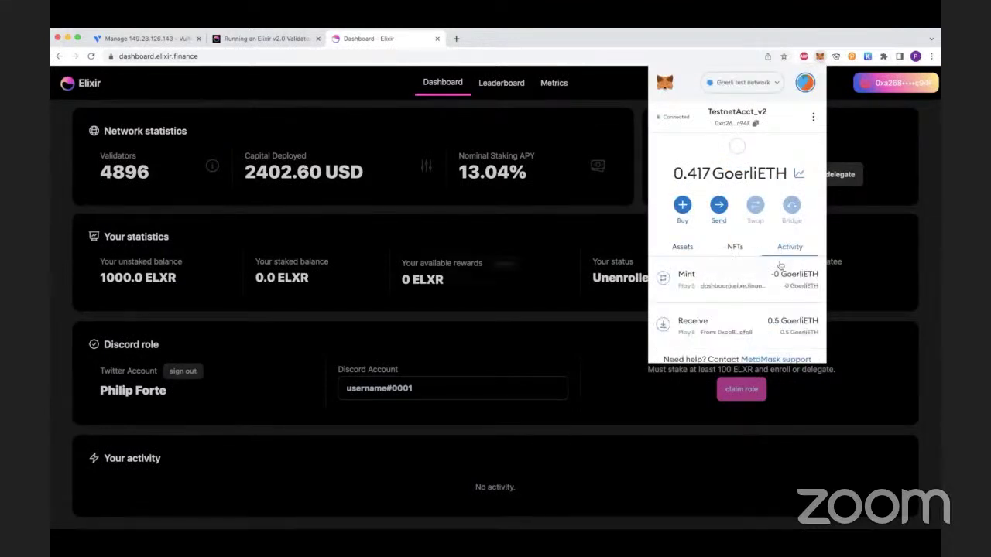
pyautogui.scroll(-1, 732, 279)
pyautogui.press('Escape')
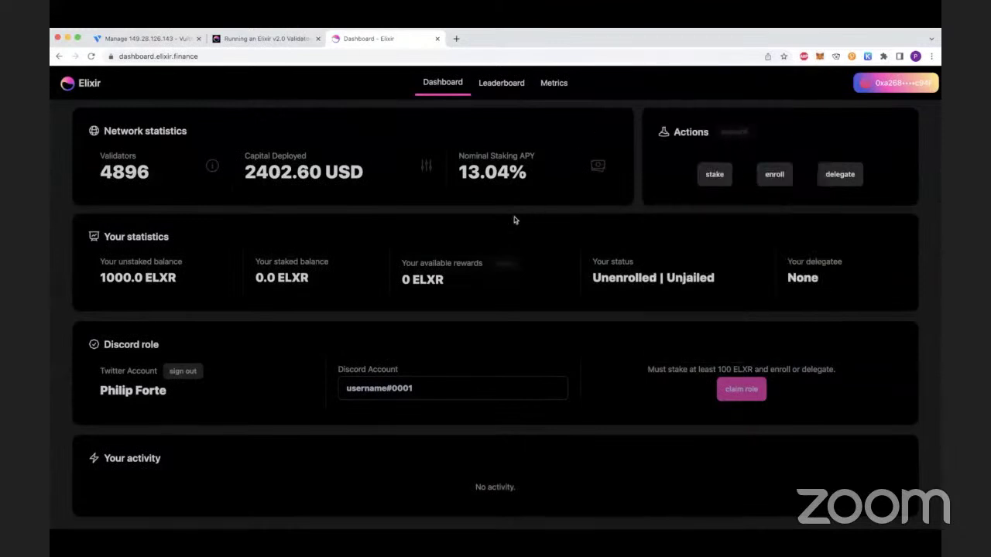
# Enter a stake amount of 1000 ELXR and approve the maximum spending cap of 1000 ELXR in MetaMask.
pyautogui.click(715, 175)
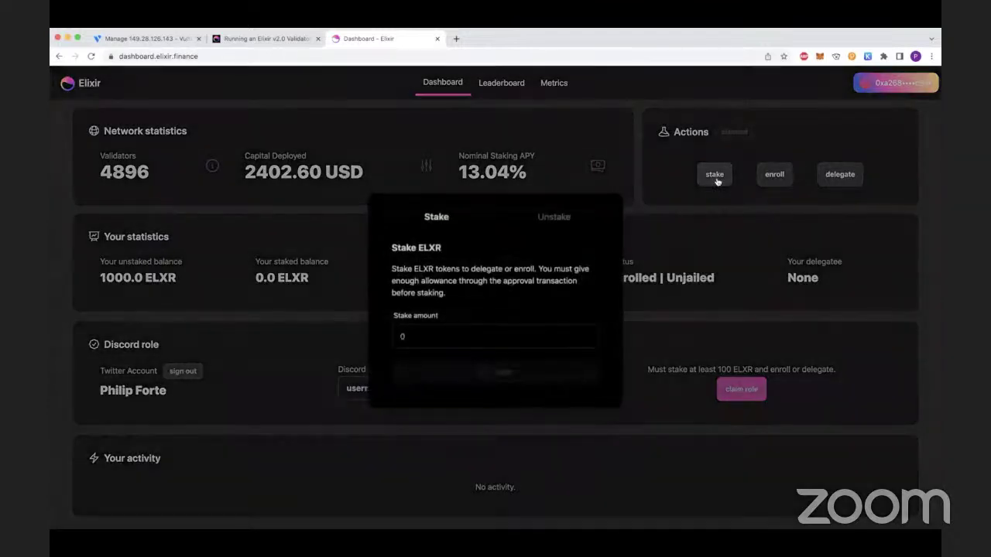
pyautogui.click(467, 338)
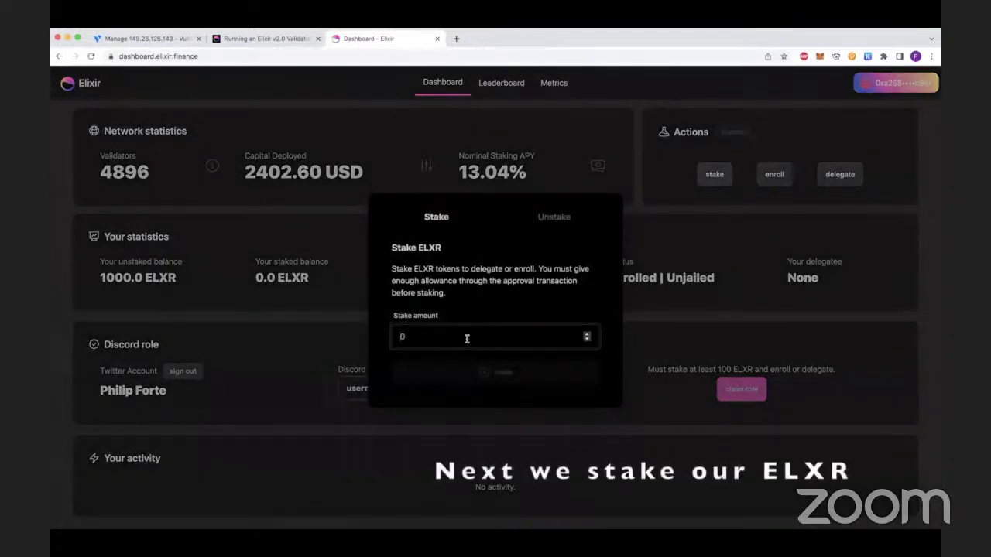
pyautogui.write('1000')
pyautogui.click(504, 373)
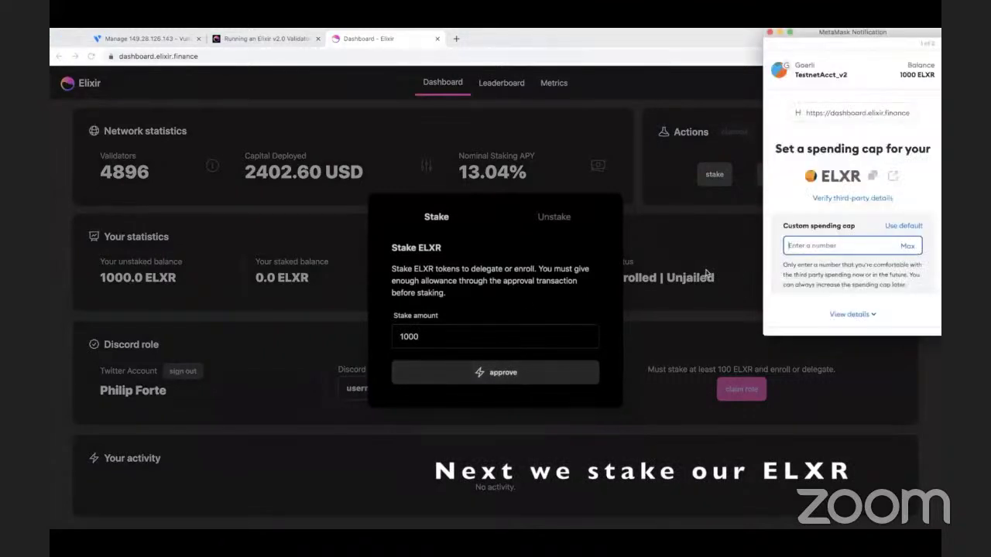
pyautogui.click(907, 246)
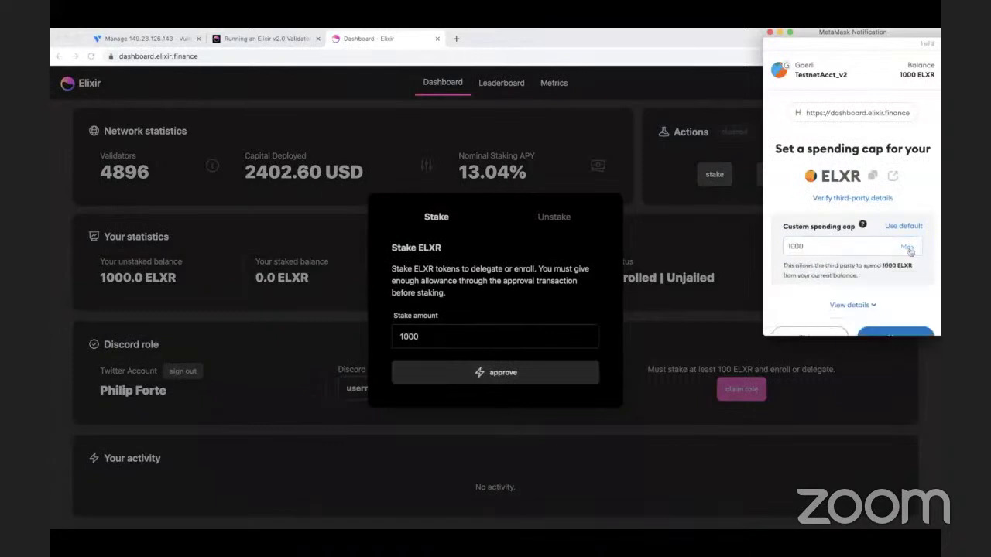
pyautogui.scroll(-1, 892, 297)
pyautogui.click(895, 317)
pyautogui.scroll(-1, 875, 313)
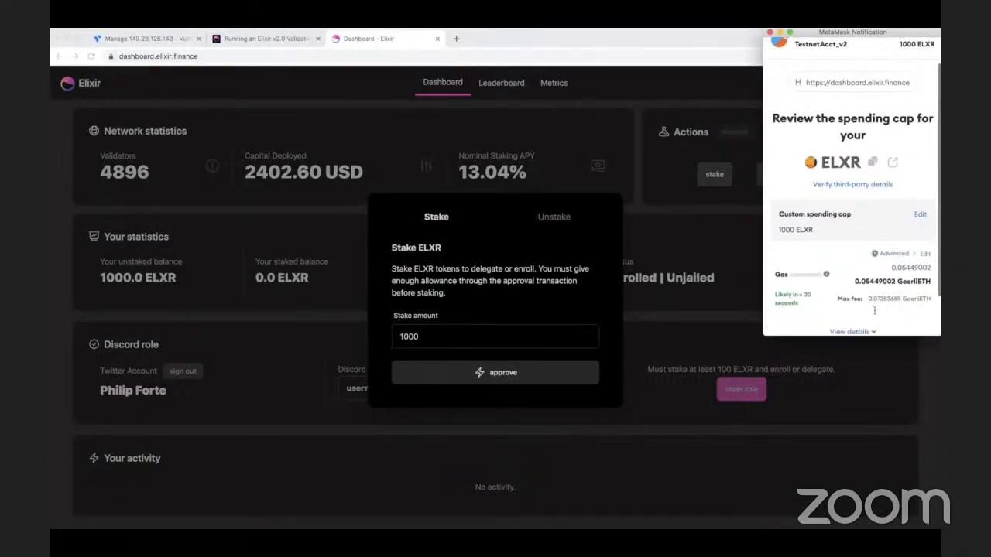
pyautogui.click(879, 316)
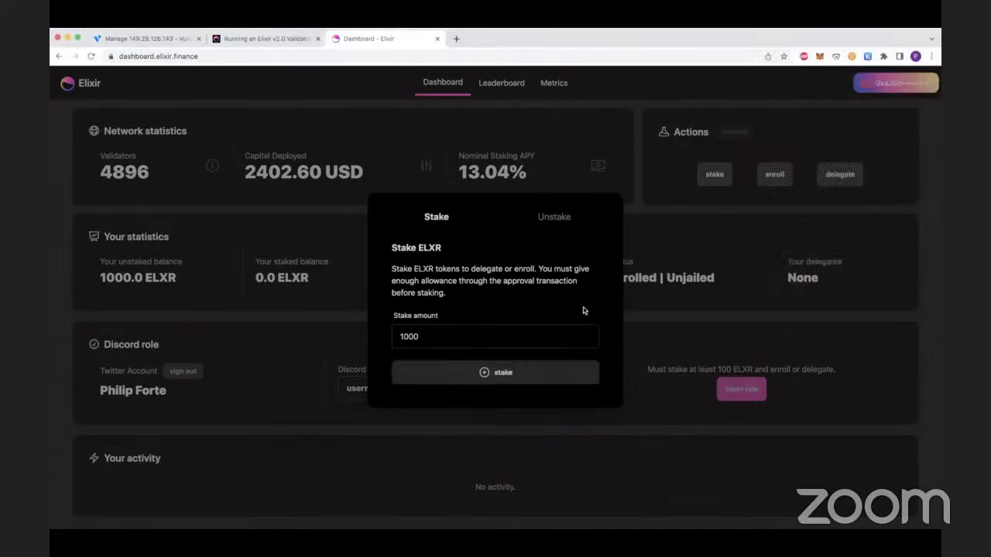
# Stake the approved 1000 ELXR, confirm the transaction in MetaMask, and close the staking dialog.
pyautogui.click(502, 373)
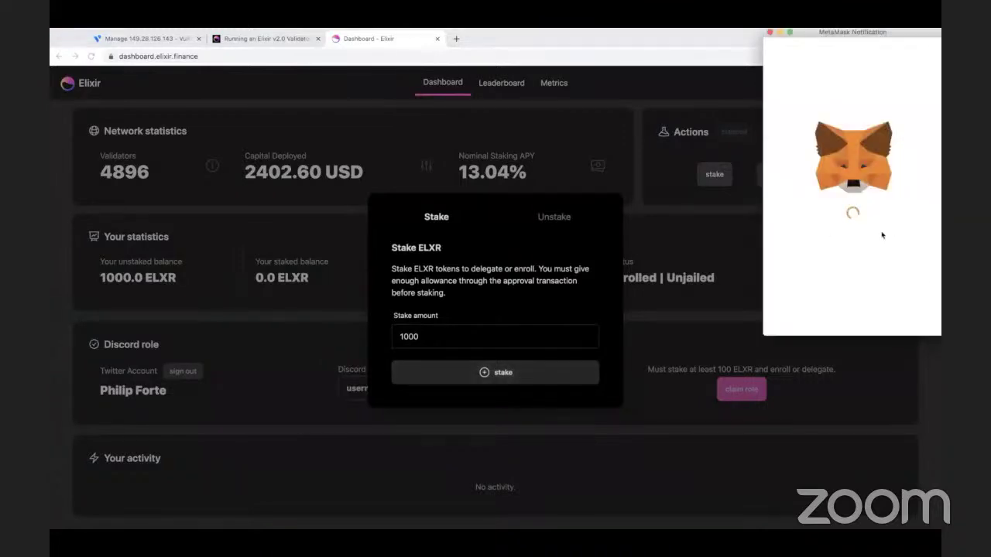
pyautogui.scroll(-3, 882, 234)
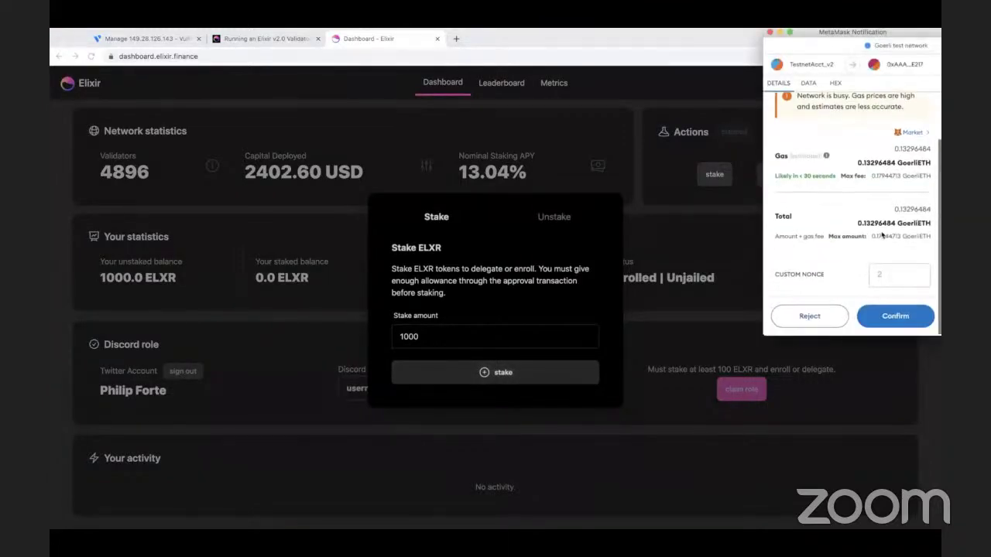
pyautogui.click(889, 323)
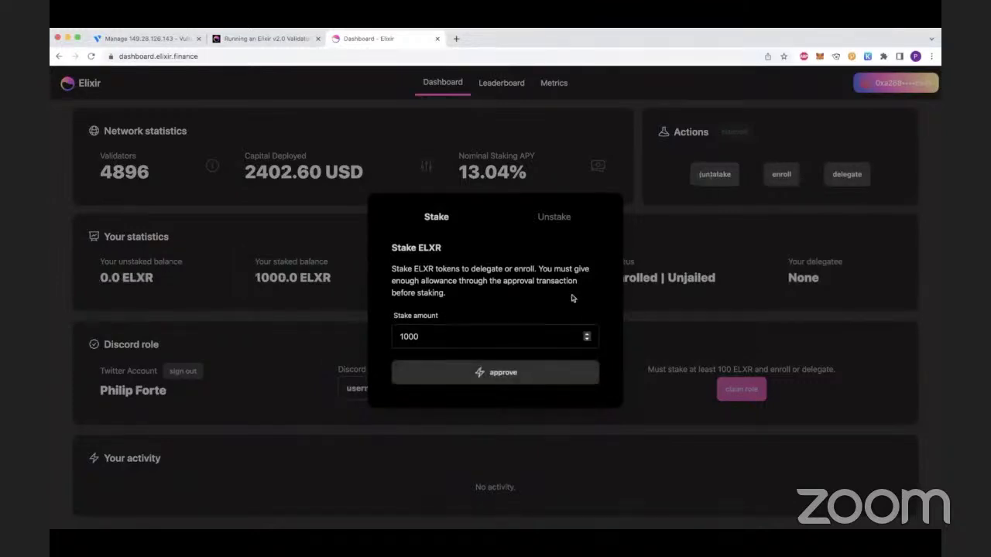
pyautogui.click(674, 203)
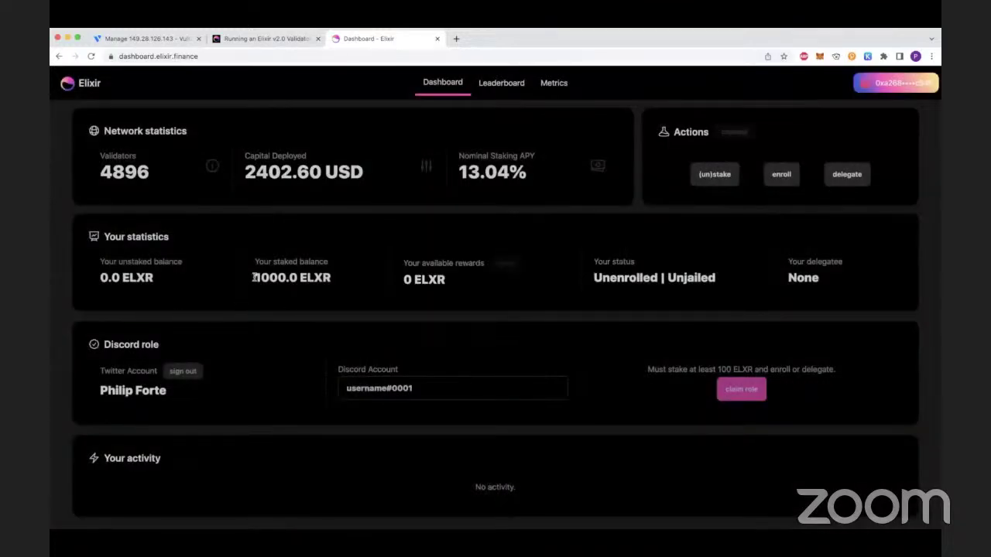
pyautogui.click(391, 252)
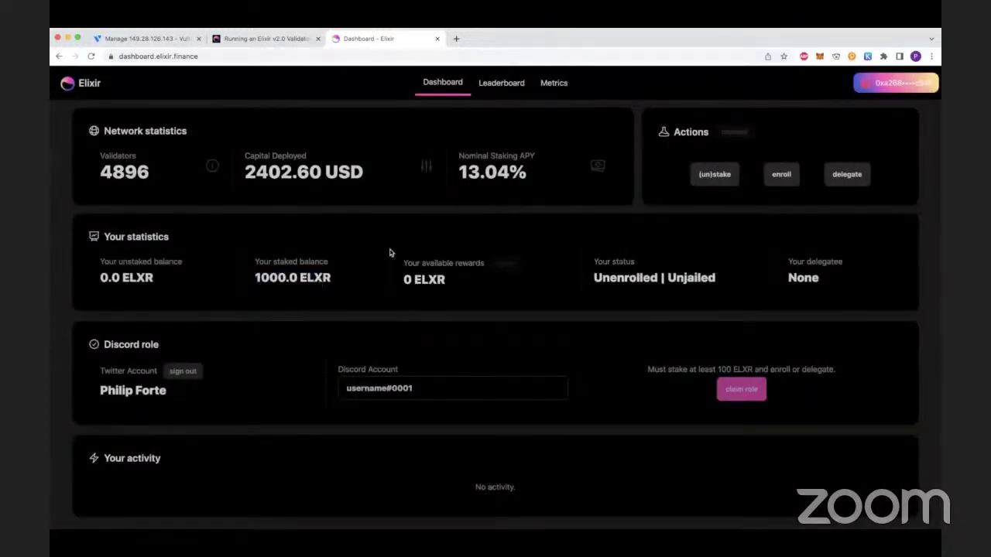
# Enroll the prefilled wallet address as a validator, confirm the transaction in MetaMask, and close the enrollment dialog.
pyautogui.click(781, 175)
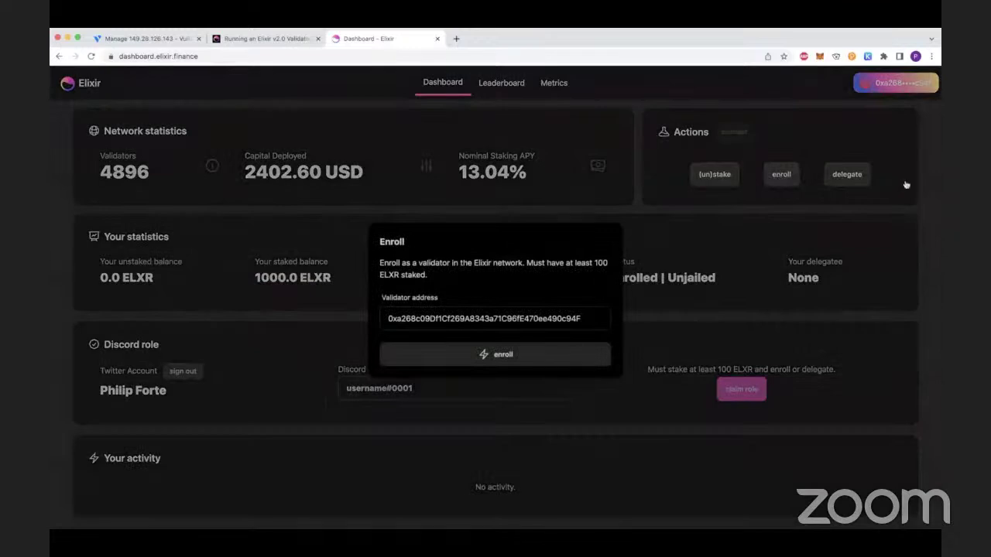
pyautogui.click(476, 356)
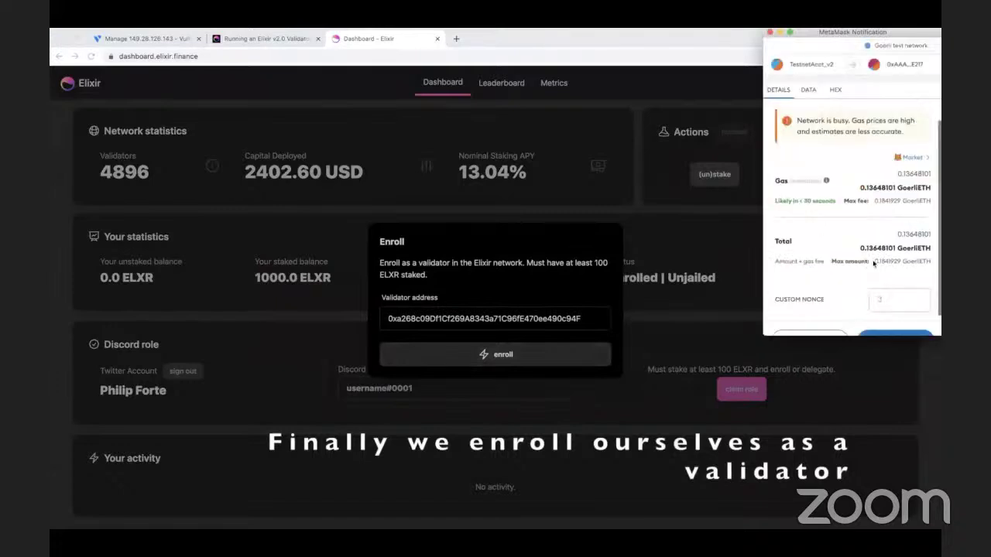
pyautogui.scroll(-2, 852, 233)
pyautogui.click(896, 316)
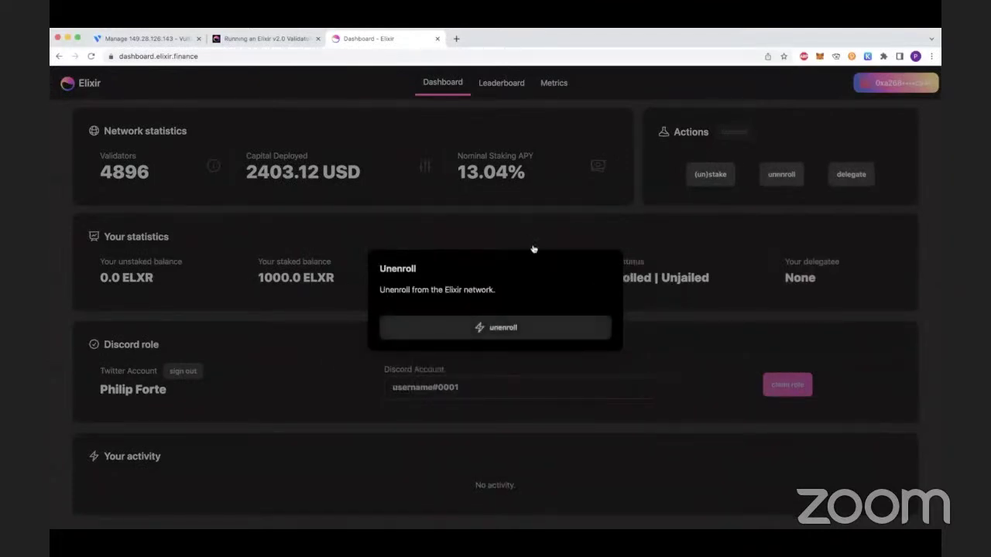
pyautogui.click(470, 172)
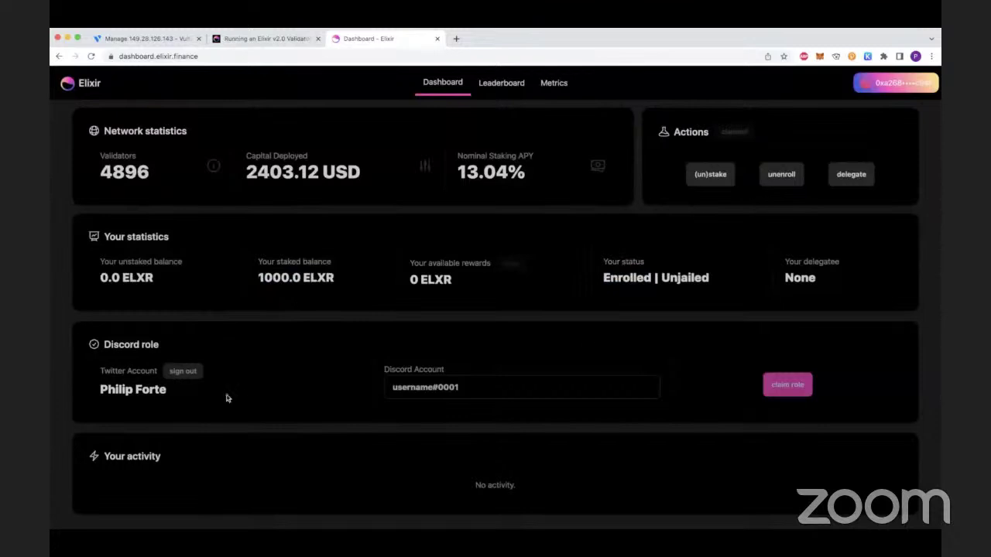
# Search the leaderboard for the validator's wallet address, examine its entry, and return to the start of the list.
pyautogui.click(486, 87)
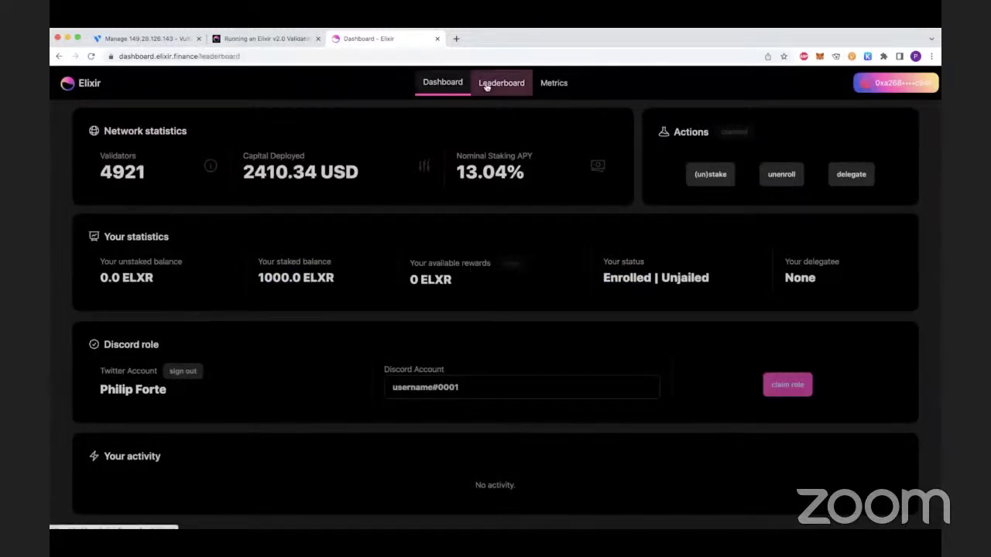
pyautogui.scroll(-3, 588, 383)
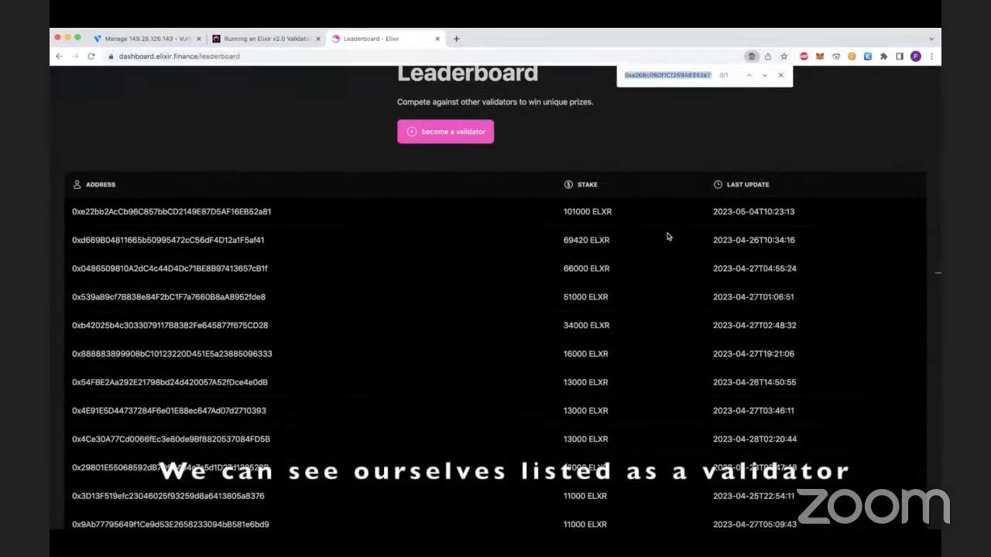
pyautogui.press('Return')
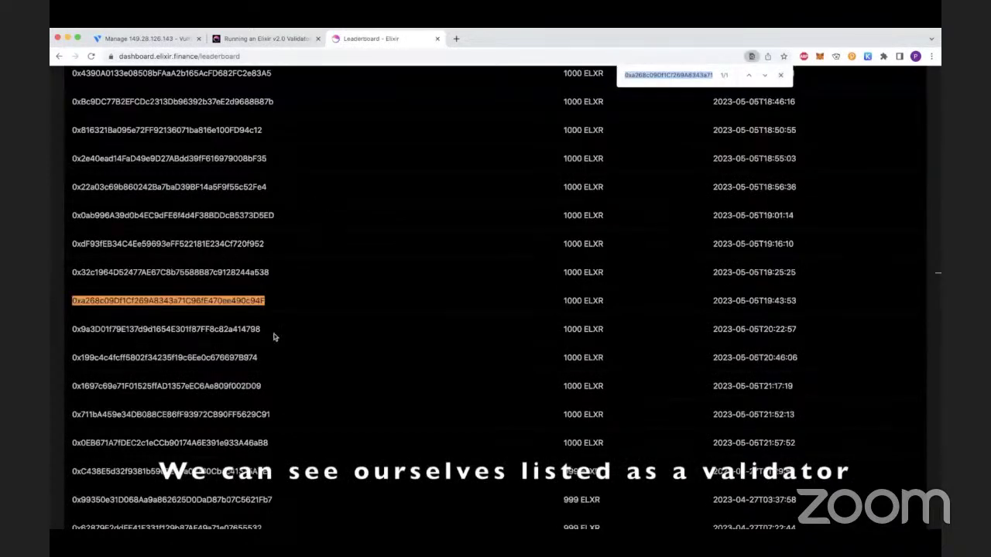
pyautogui.scroll(1, 767, 326)
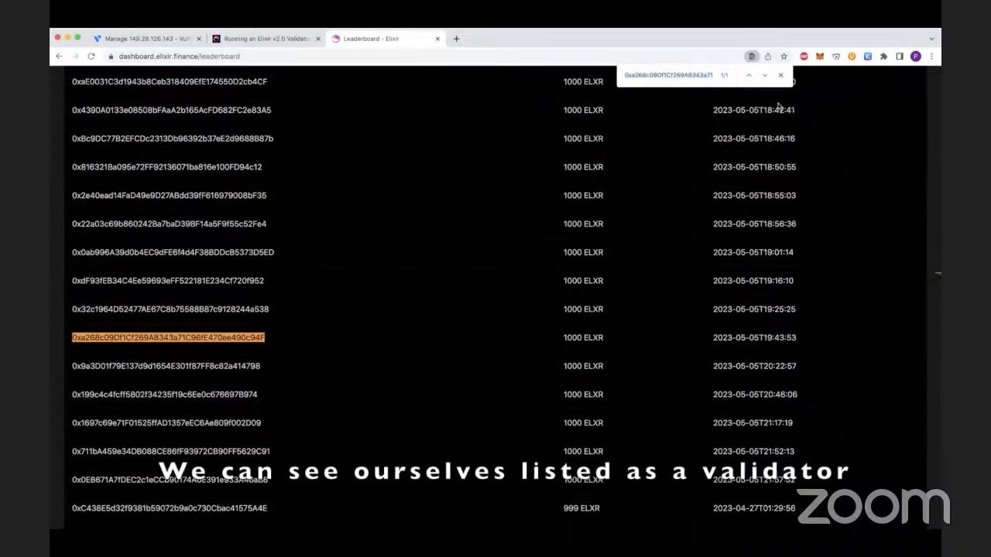
pyautogui.click(780, 74)
pyautogui.scroll(10, 728, 349)
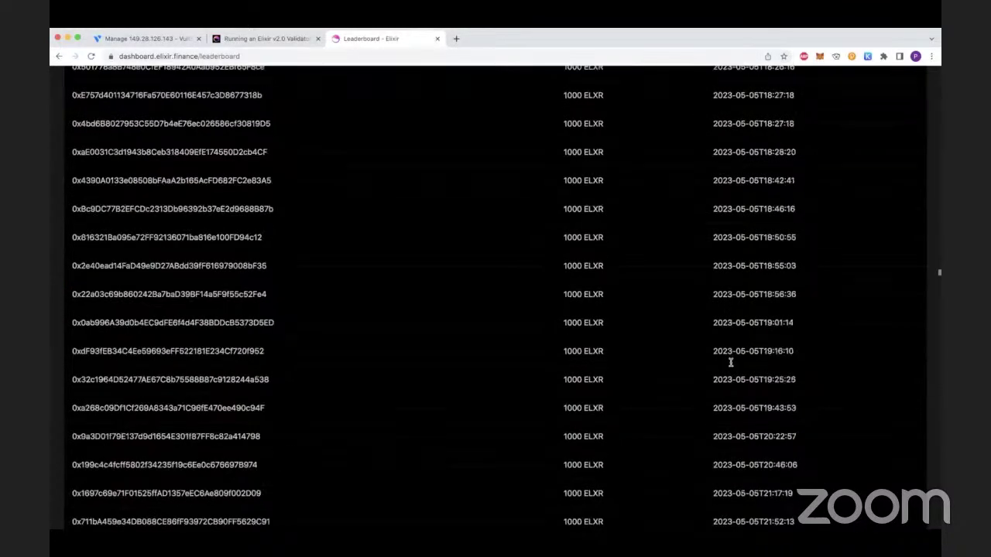
pyautogui.scroll(15, 731, 365)
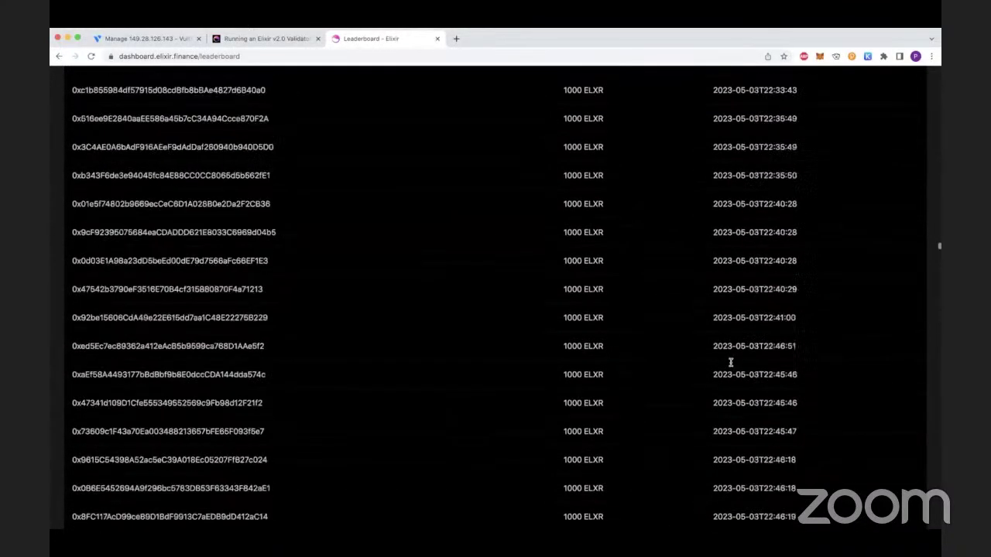
pyautogui.scroll(15, 731, 364)
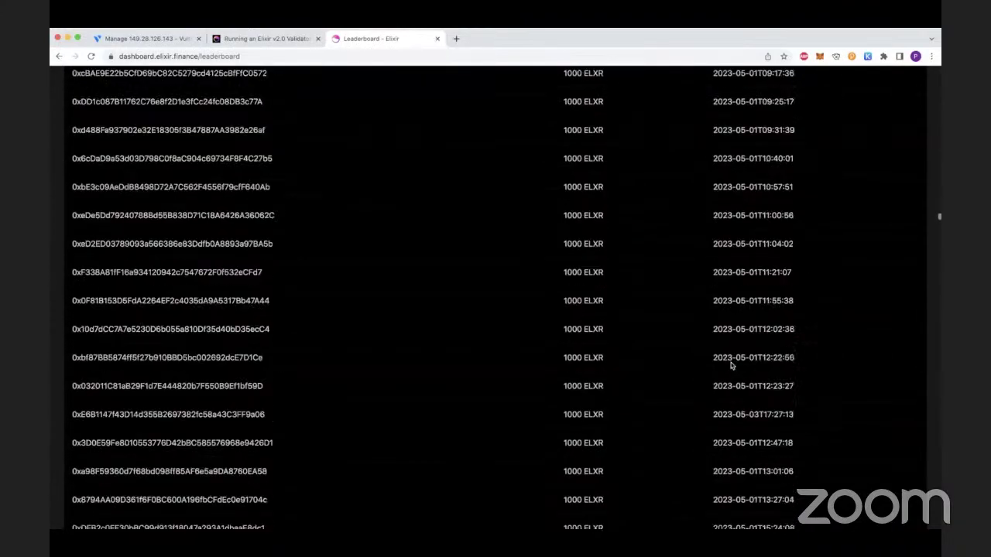
pyautogui.scroll(12, 731, 364)
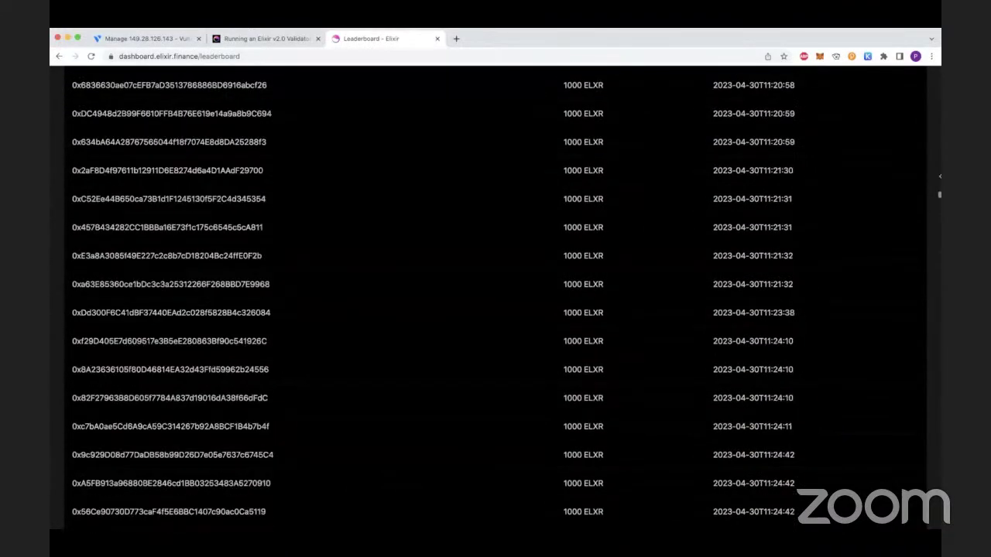
pyautogui.scroll(15, 940, 203)
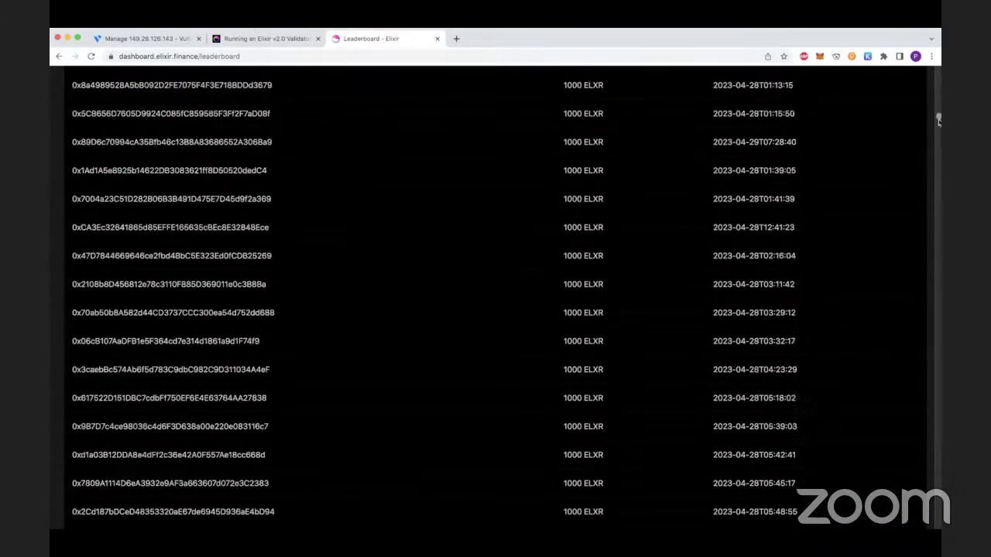
pyautogui.scroll(10, 938, 118)
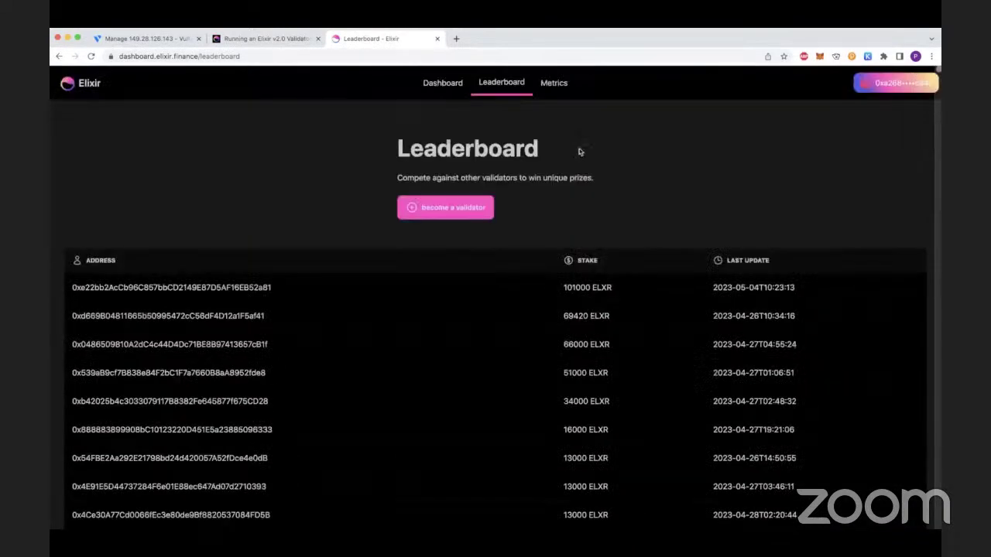
# Open the dashboard's metrics page and look through the order charts and the validators' valid and invalid order counts.
pyautogui.click(552, 82)
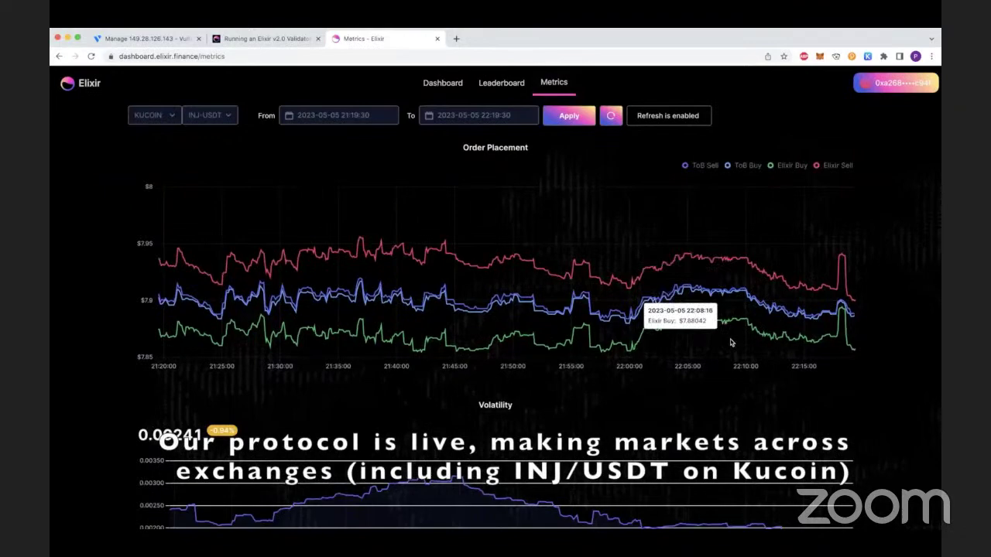
pyautogui.scroll(-1, 693, 440)
pyautogui.scroll(-15, 694, 440)
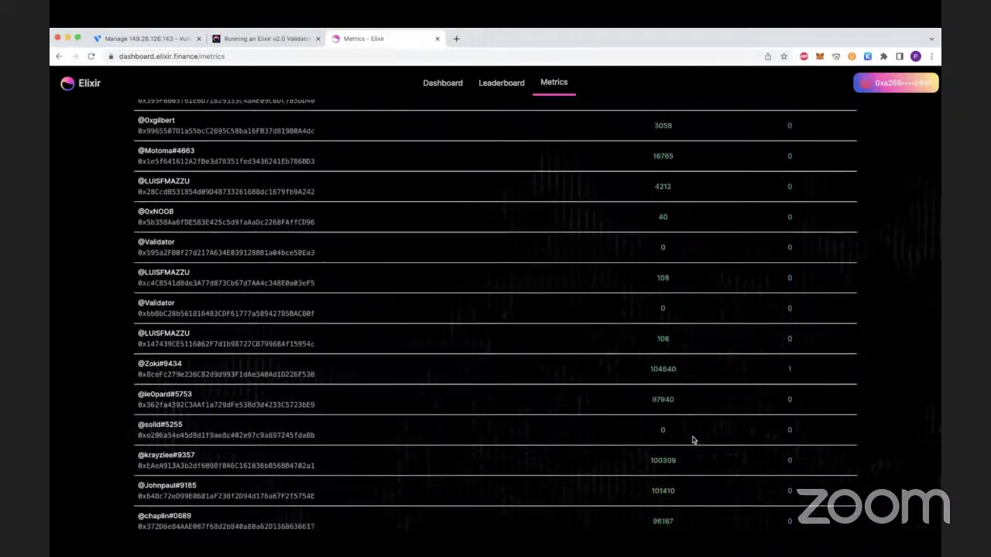
pyautogui.scroll(20, 693, 440)
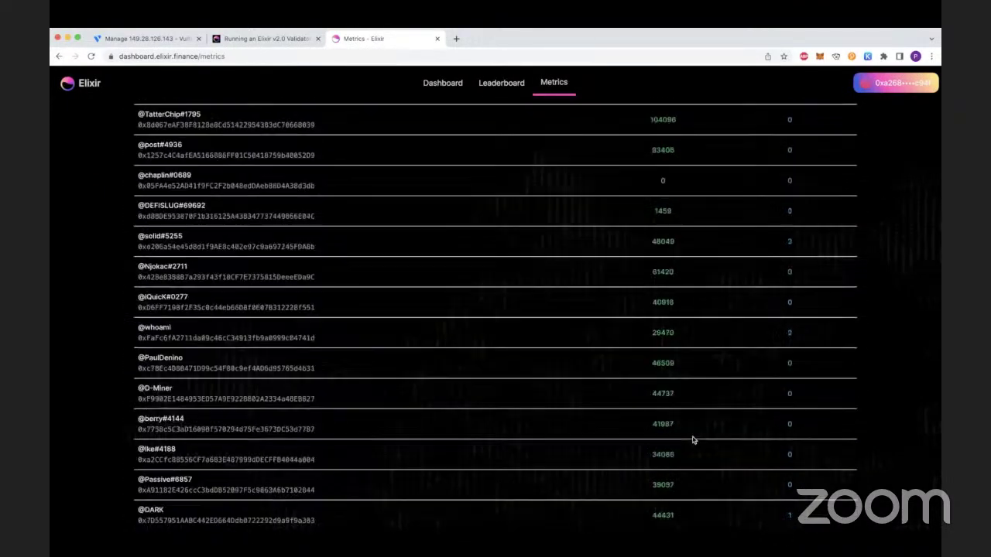
# Switch the metrics exchange to BINANCE and then to GATEIO, examining the order placement chart for each.
pyautogui.click(154, 114)
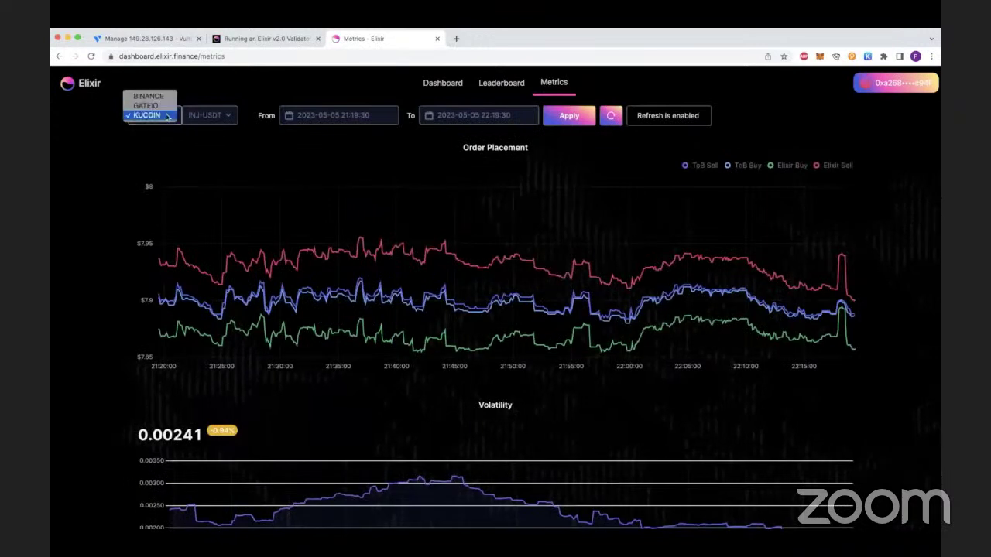
pyautogui.click(161, 100)
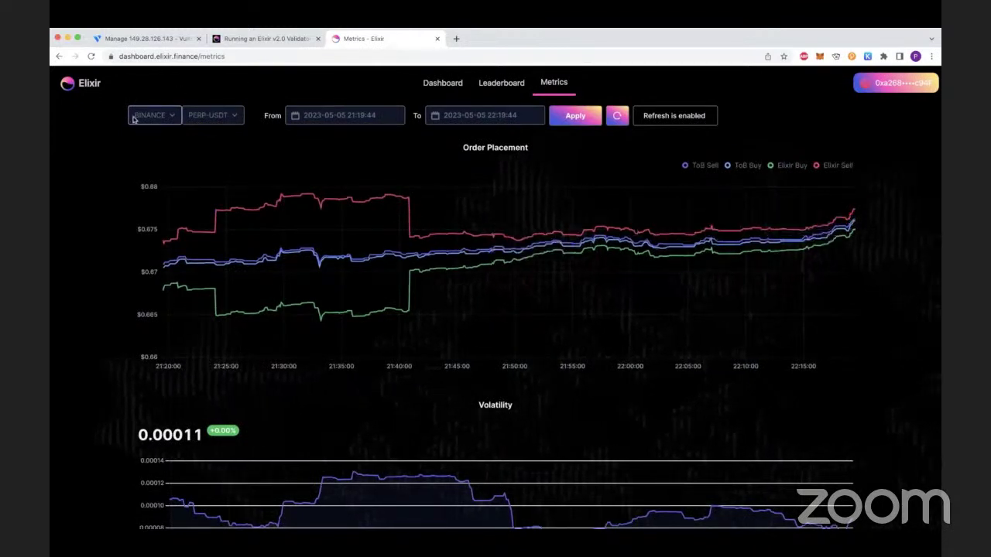
pyautogui.click(170, 121)
pyautogui.click(170, 126)
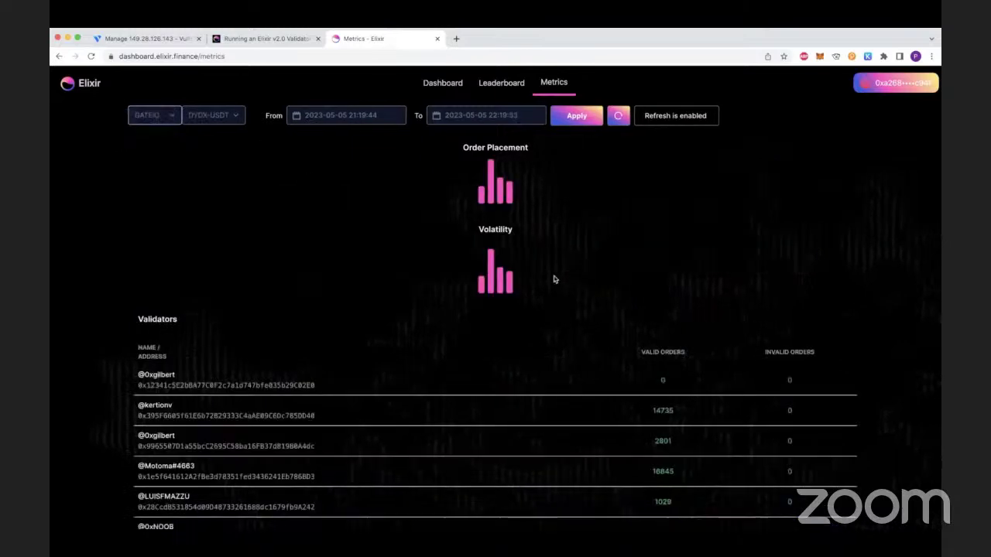
pyautogui.scroll(-1, 513, 322)
pyautogui.scroll(1, 513, 322)
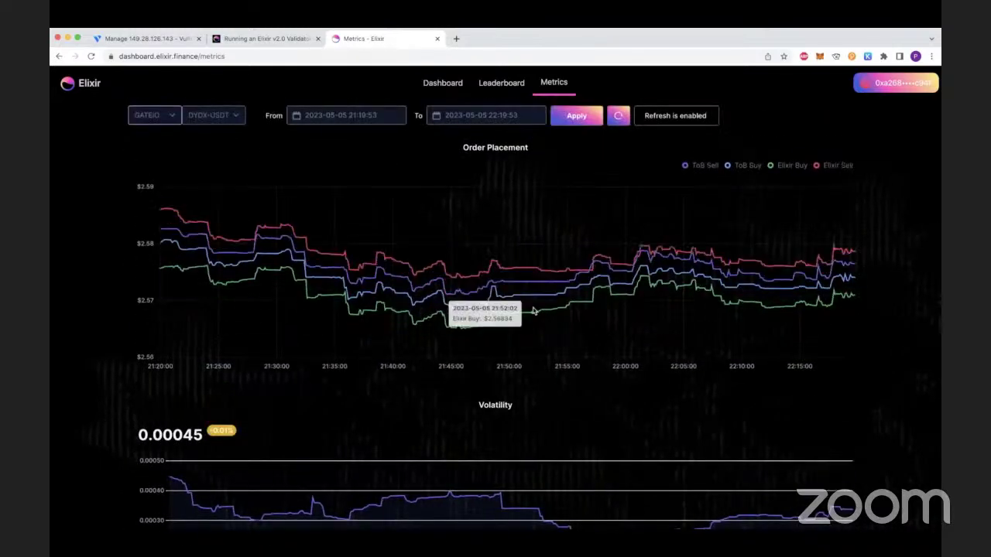
# Set the metrics exchange back to KUCOIN and examine its order placement and volatility charts.
pyautogui.click(170, 120)
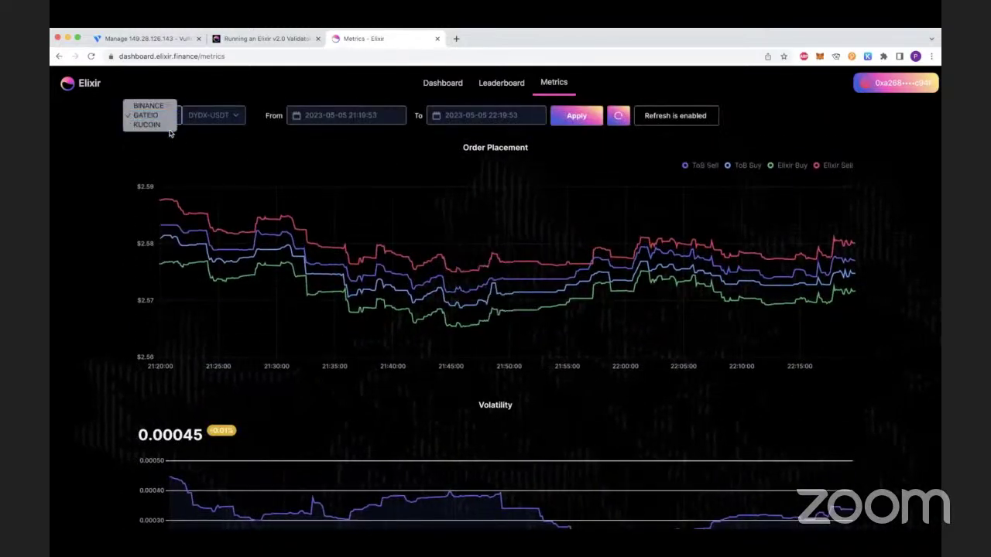
pyautogui.press('Return')
pyautogui.scroll(-5, 608, 347)
pyautogui.scroll(5, 661, 248)
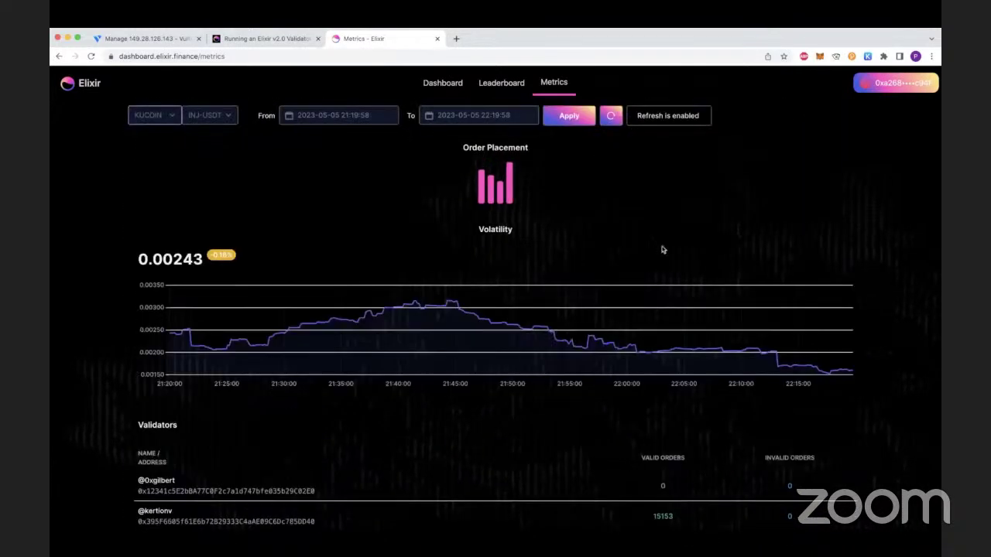
pyautogui.scroll(-2, 470, 364)
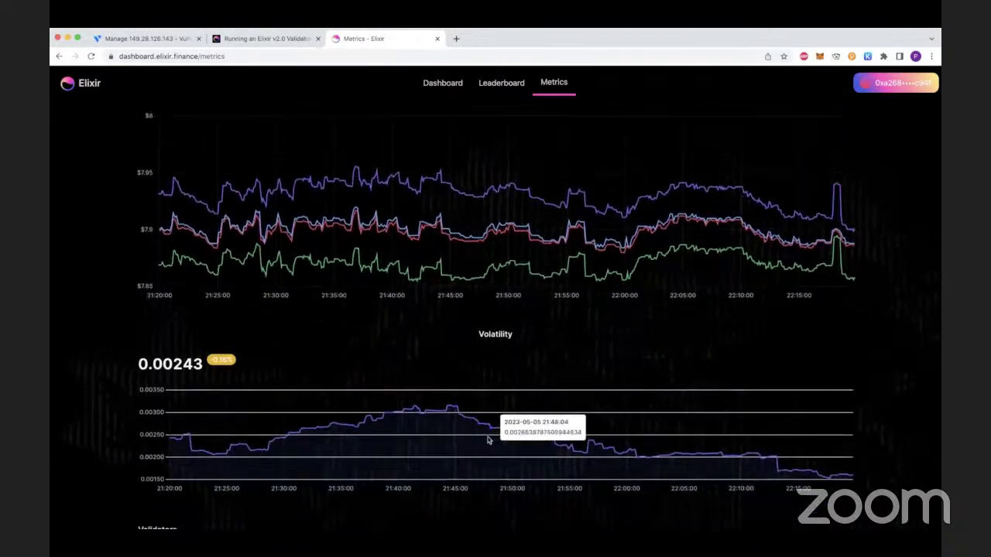
pyautogui.scroll(2, 701, 285)
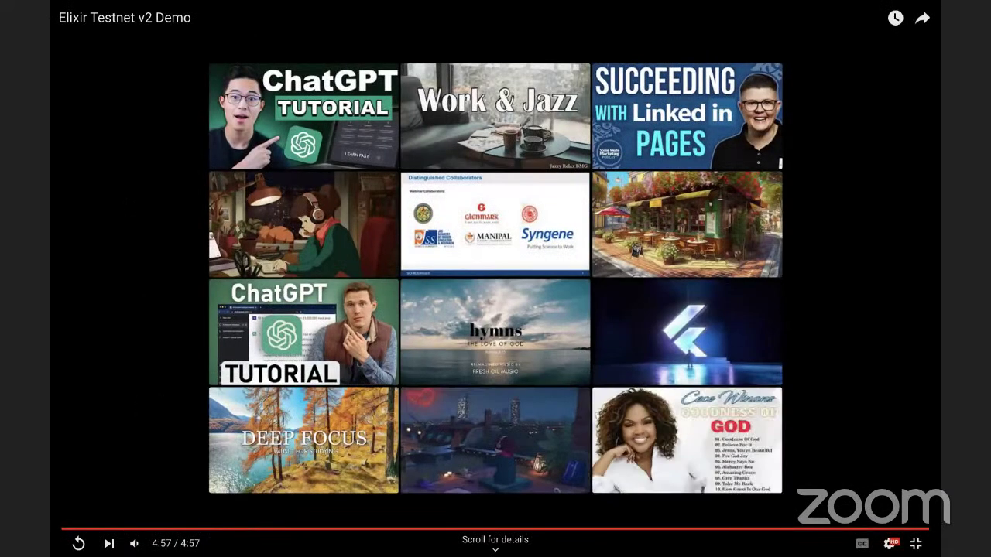
# Exit full-screen playback of the finished Elixir Testnet v2 Demo video.
pyautogui.press('Escape')
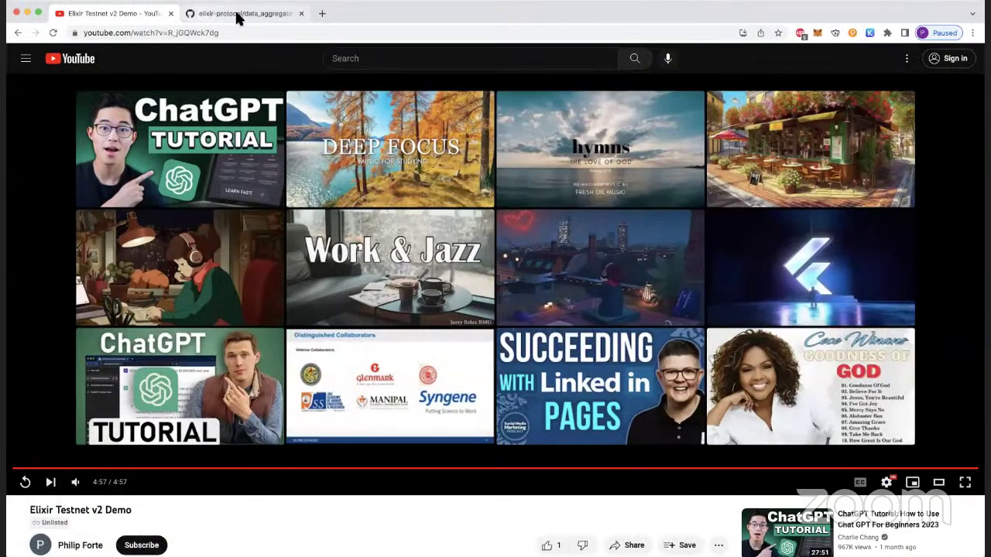